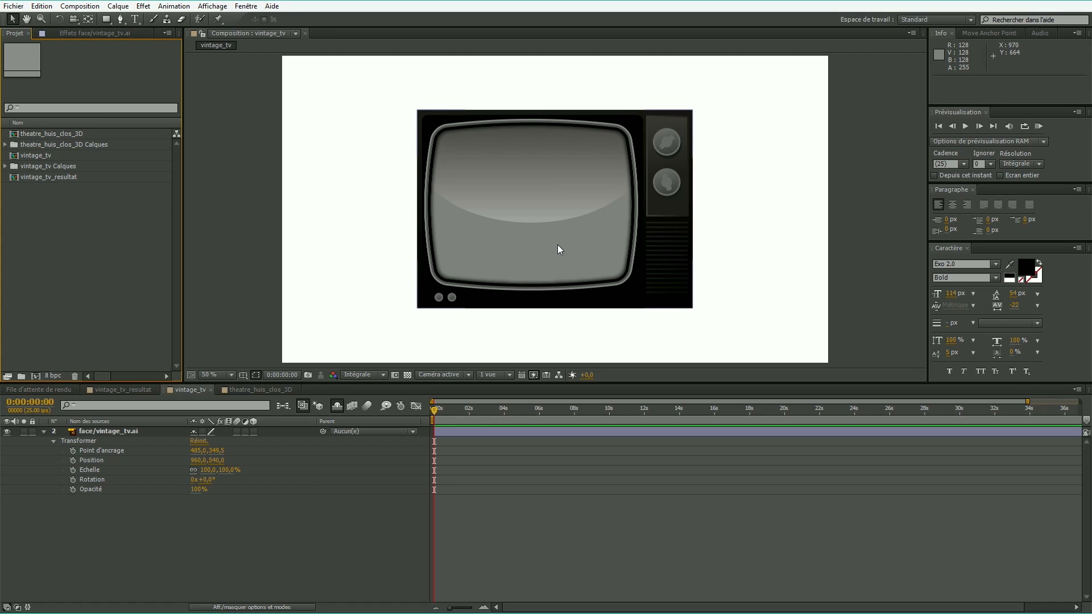
- Turn the face/vintage_tv.ai layer into a 3D layer and look at its surface options
{"action": "left_click", "coordinate": [478, 256]}
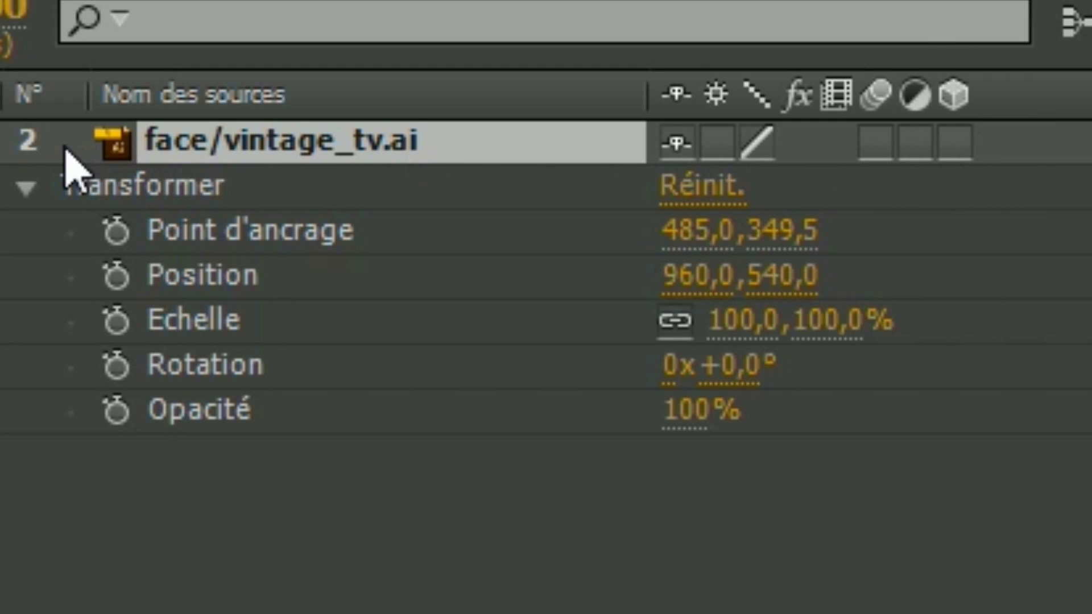
{"action": "left_click", "coordinate": [954, 142]}
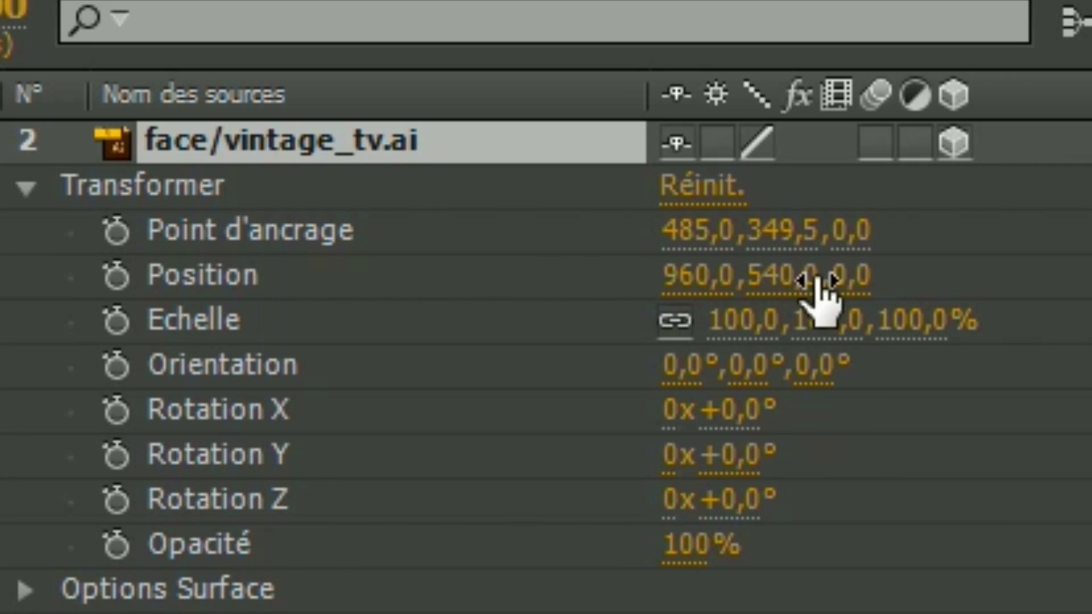
{"action": "left_click", "coordinate": [955, 144]}
{"action": "left_click", "coordinate": [956, 144]}
{"action": "left_click", "coordinate": [956, 143]}
{"action": "left_click", "coordinate": [956, 144]}
{"action": "left_click", "coordinate": [956, 143]}
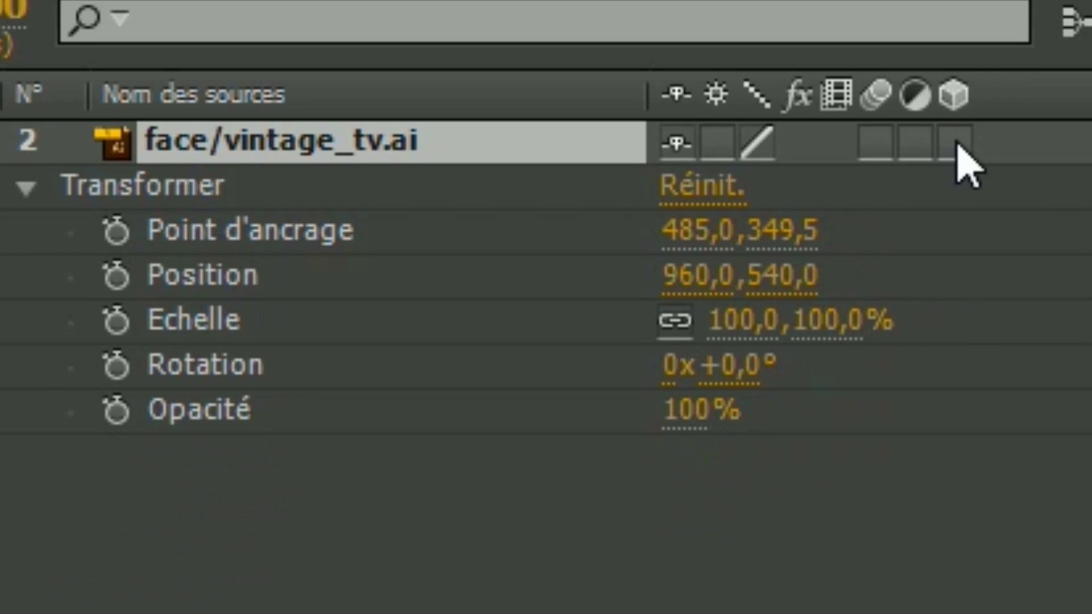
{"action": "left_click", "coordinate": [956, 143]}
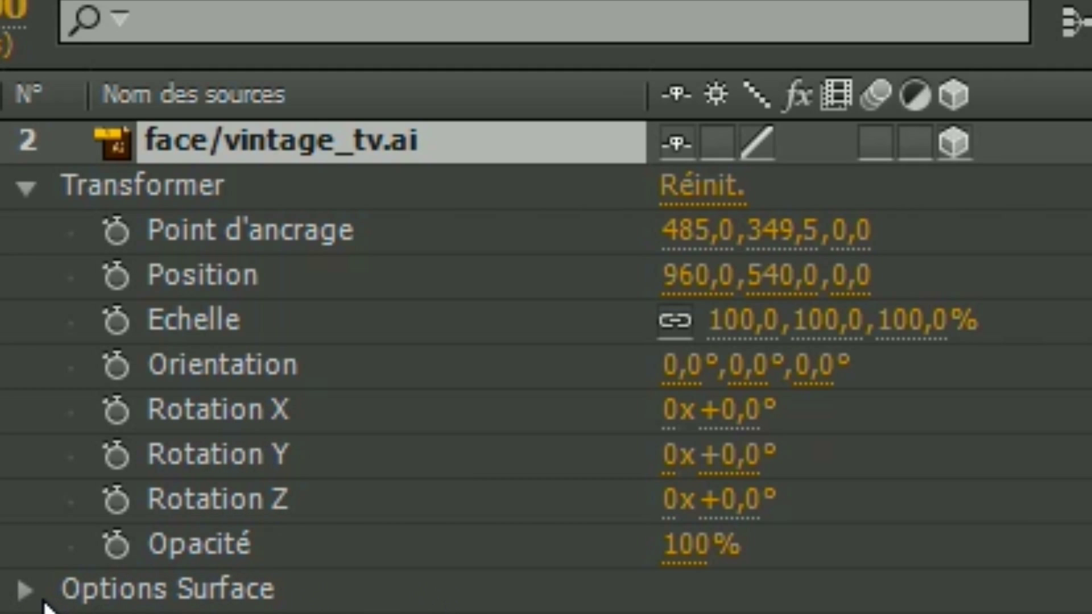
{"action": "left_click", "coordinate": [25, 590]}
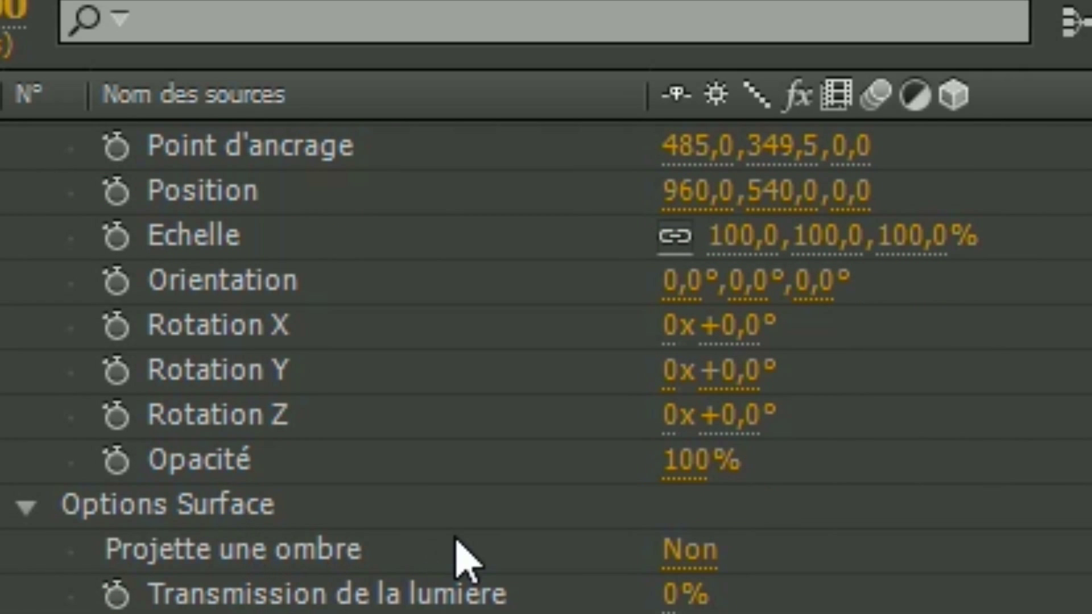
{"action": "left_click", "coordinate": [25, 505]}
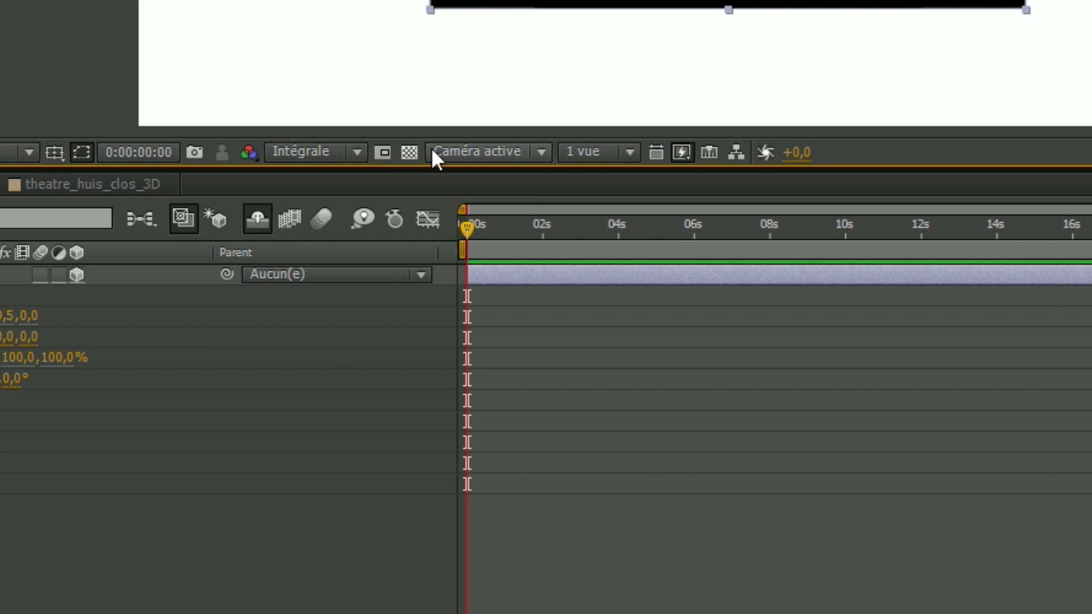
- Switch the composition view to Vue personnalisée 1 and orbit around the TV face with the camera tool
{"action": "left_click", "coordinate": [542, 157]}
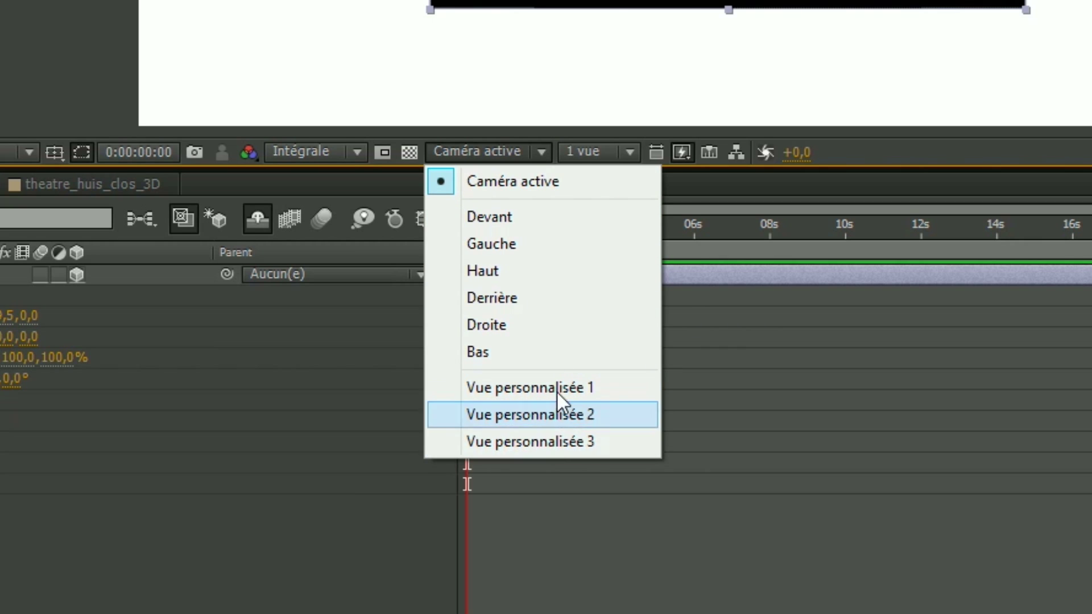
{"action": "left_click", "coordinate": [108, 37]}
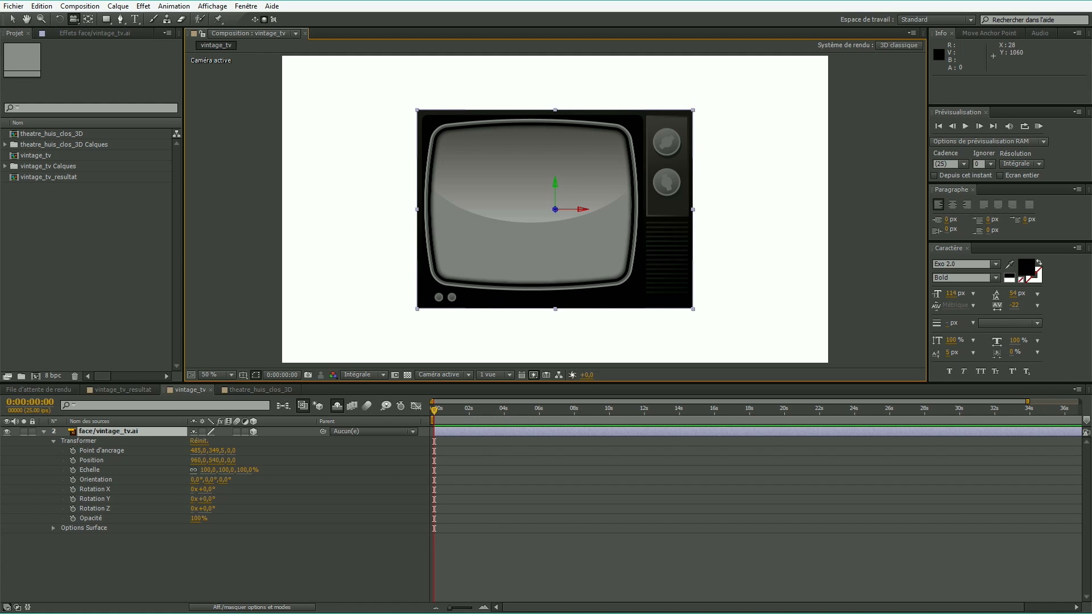
{"action": "left_click", "coordinate": [471, 374]}
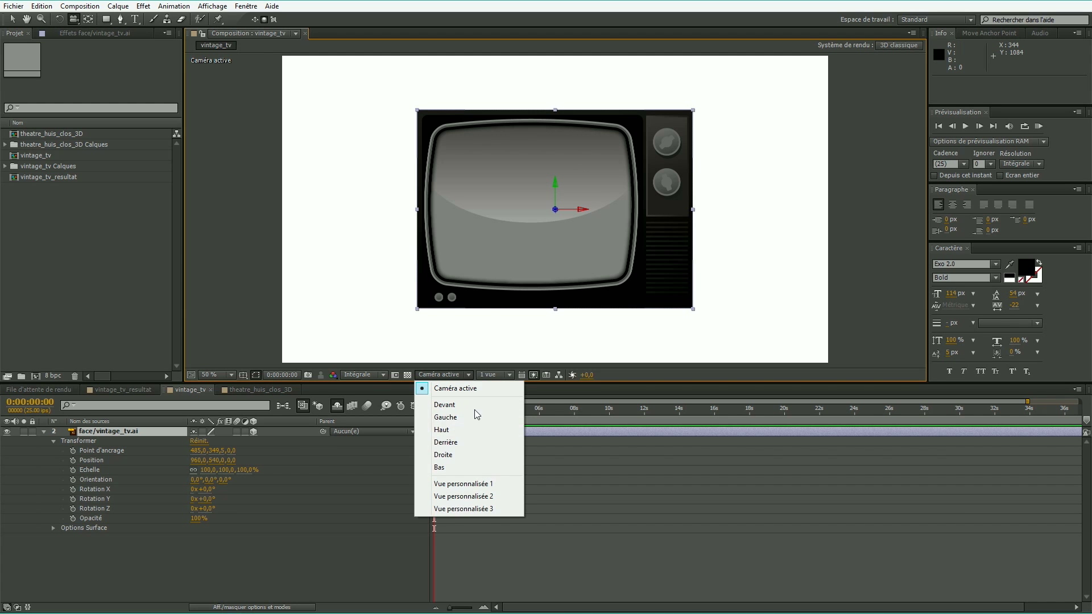
{"action": "left_click", "coordinate": [472, 486]}
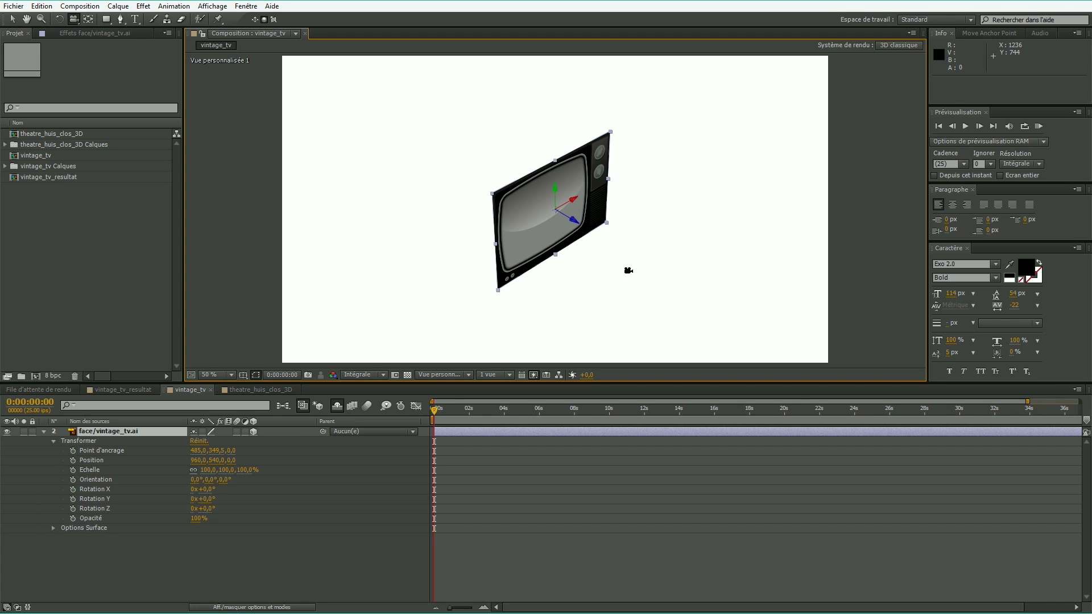
{"action": "left_click_drag", "start_coordinate": [604, 280], "coordinate": [612, 251]}
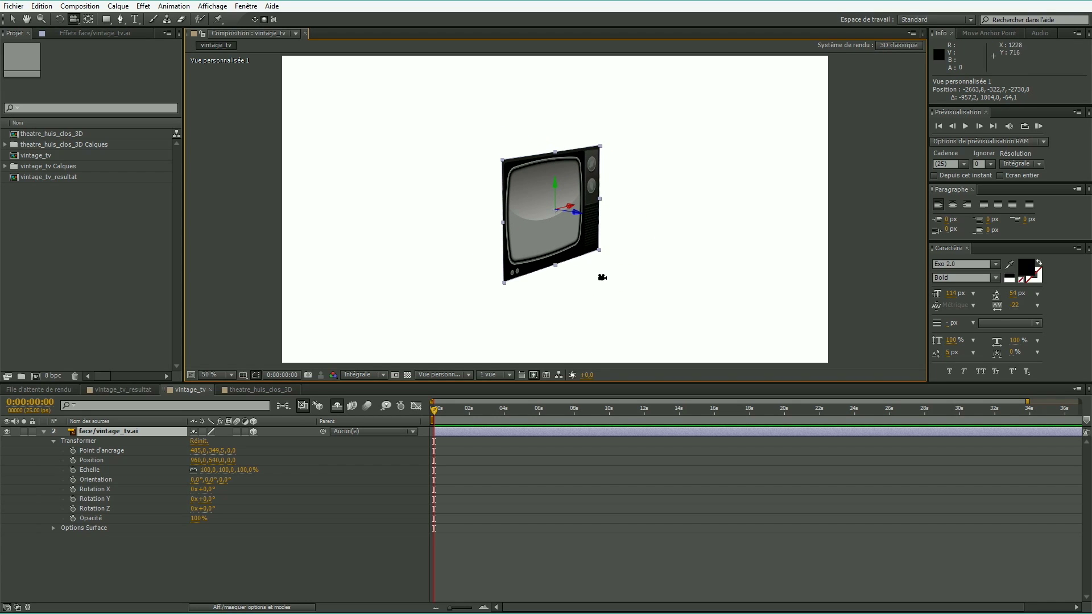
{"action": "left_click_drag", "start_coordinate": [694, 218], "coordinate": [533, 229]}
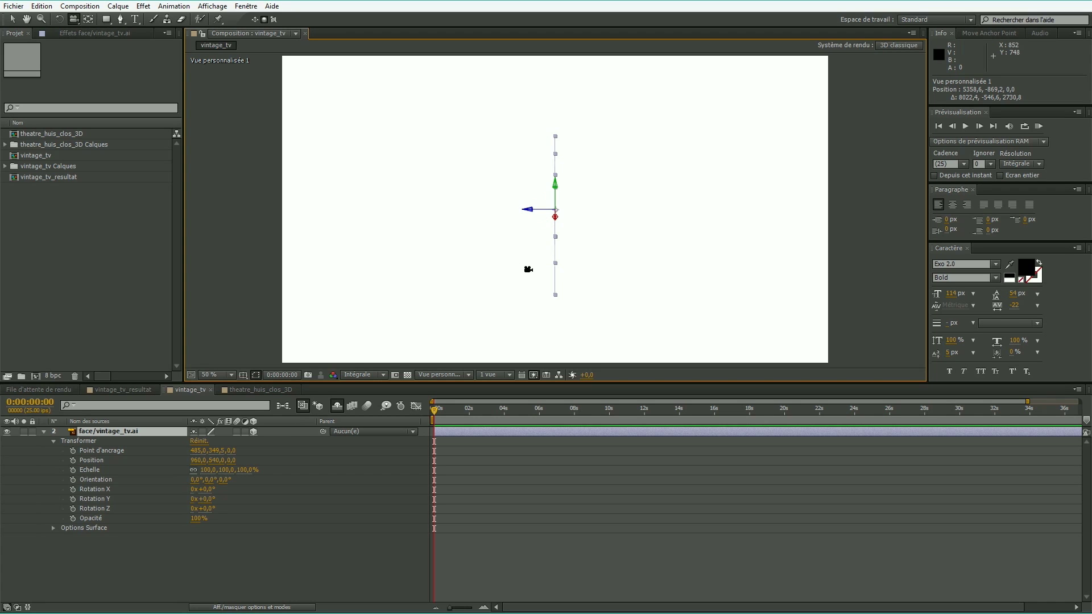
{"action": "left_click_drag", "start_coordinate": [526, 276], "coordinate": [570, 259]}
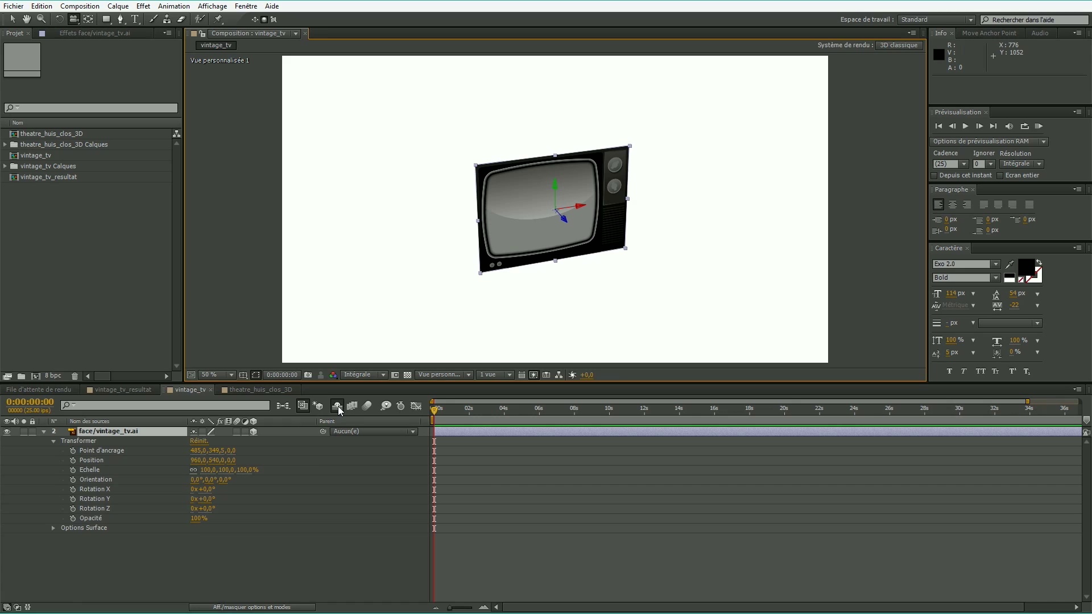
- Reveal the hidden timeline layers, then make layers 3 to 8, from antenne to pieds, visible and 3D
{"action": "left_click", "coordinate": [337, 406]}
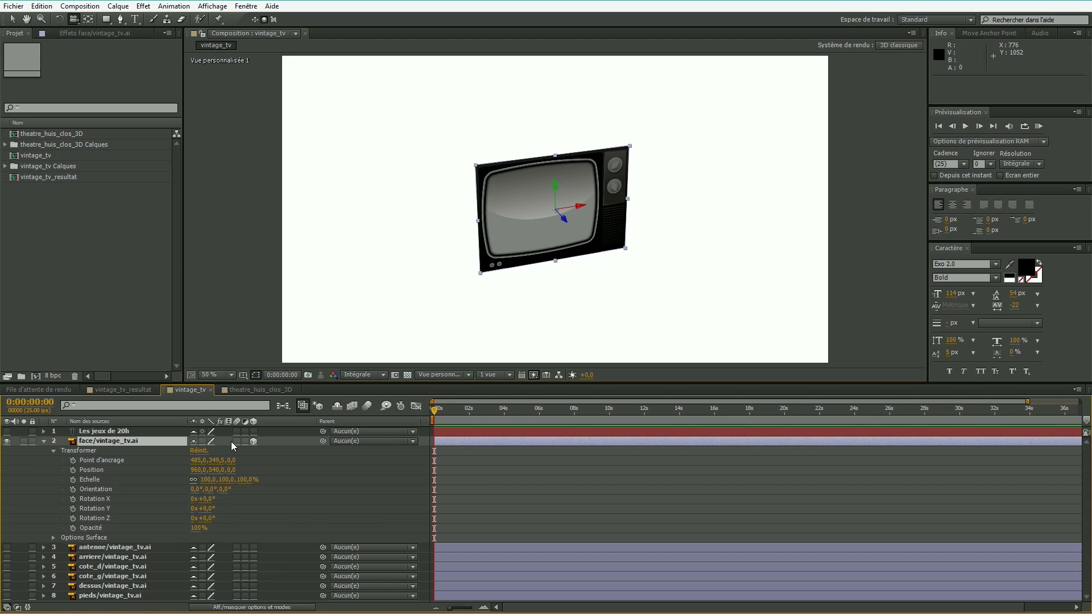
{"action": "left_click", "coordinate": [45, 442]}
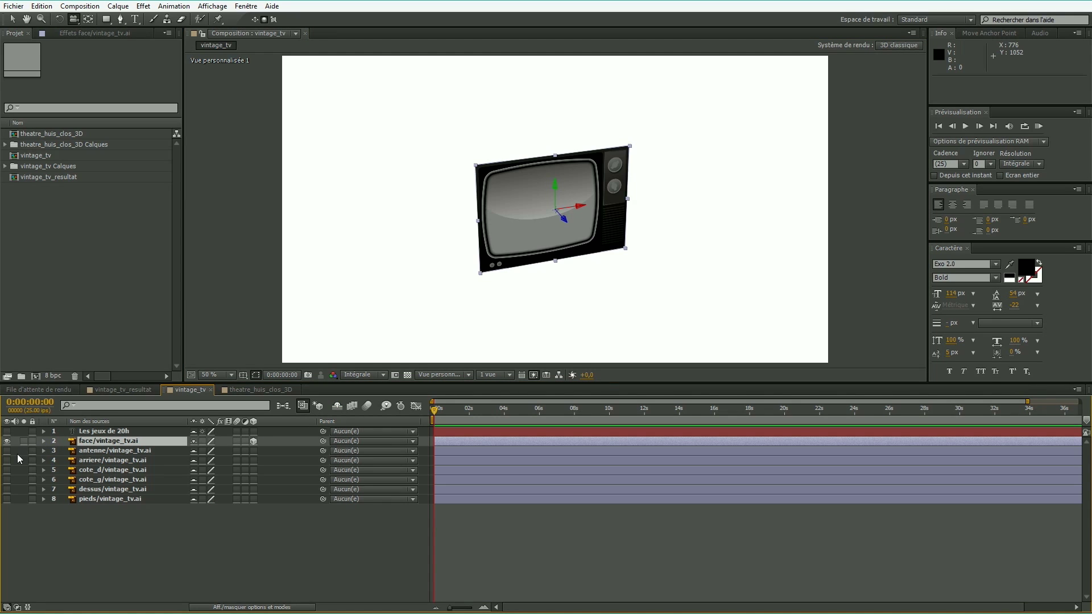
{"action": "left_click_drag", "start_coordinate": [7, 451], "coordinate": [6, 499]}
{"action": "left_click_drag", "start_coordinate": [254, 451], "coordinate": [254, 499]}
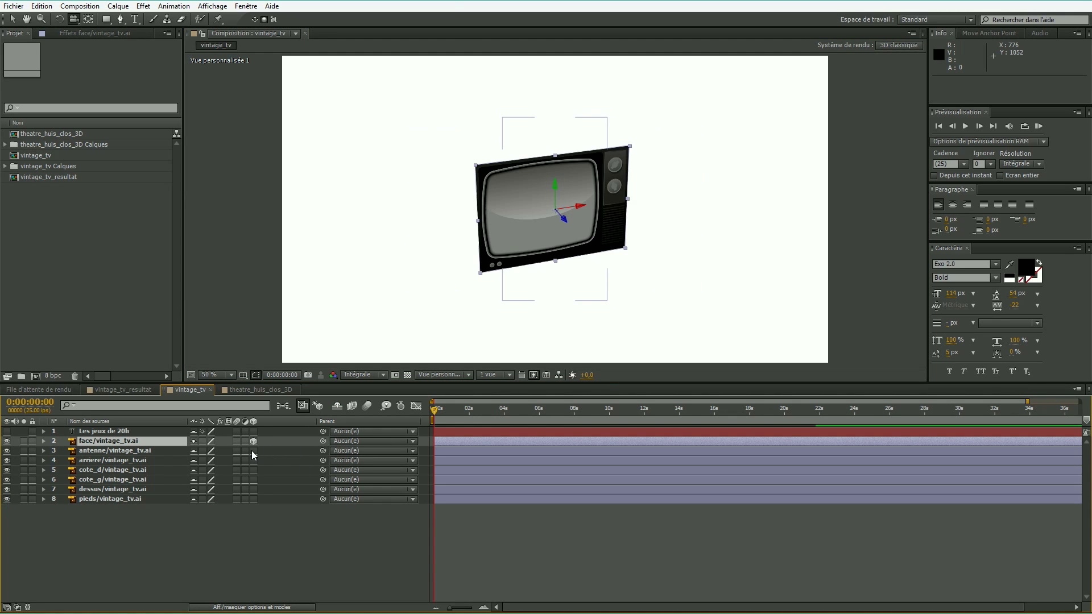
{"action": "left_click_drag", "start_coordinate": [501, 287], "coordinate": [449, 324]}
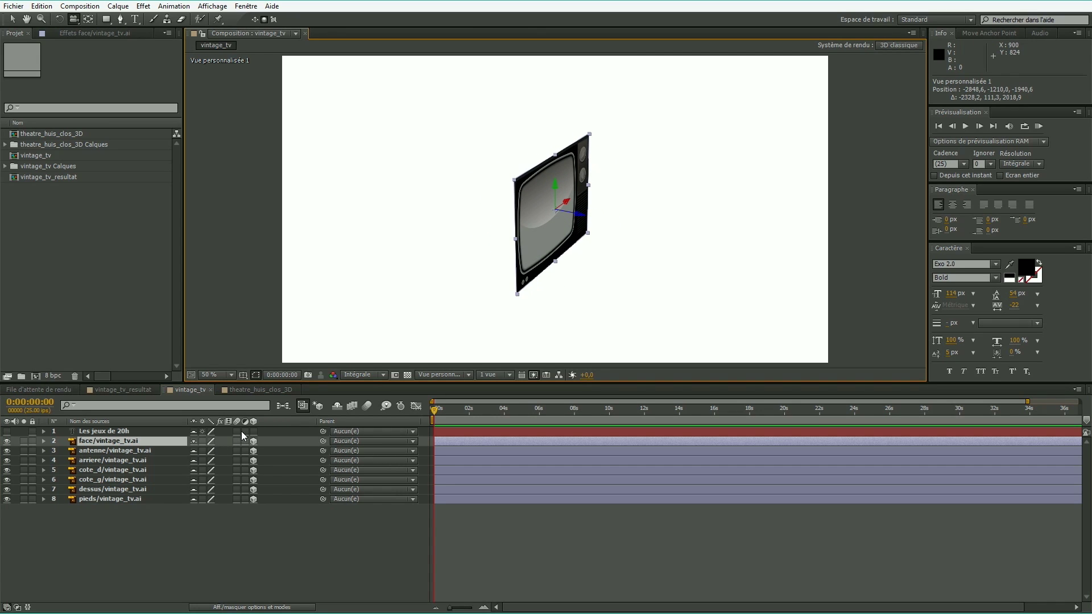
- Try moving the face/vintage_tv.ai layer away from the other TV layers, and undo the move
{"action": "key", "text": "v"}
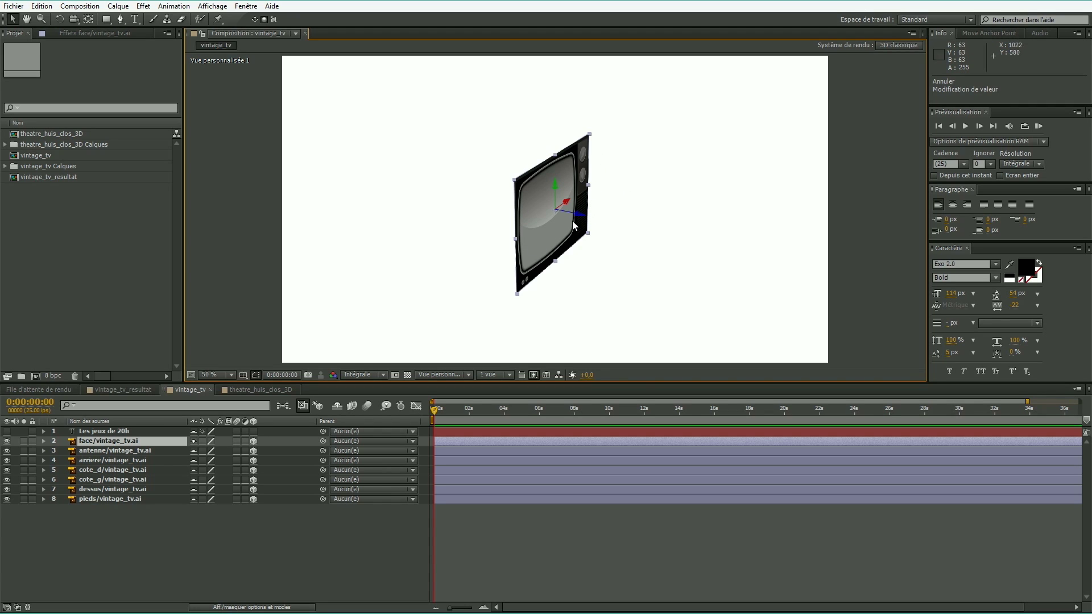
{"action": "left_click_drag", "start_coordinate": [550, 239], "coordinate": [454, 267]}
{"action": "key", "text": "c"}
{"action": "key", "text": "ctrl+z"}
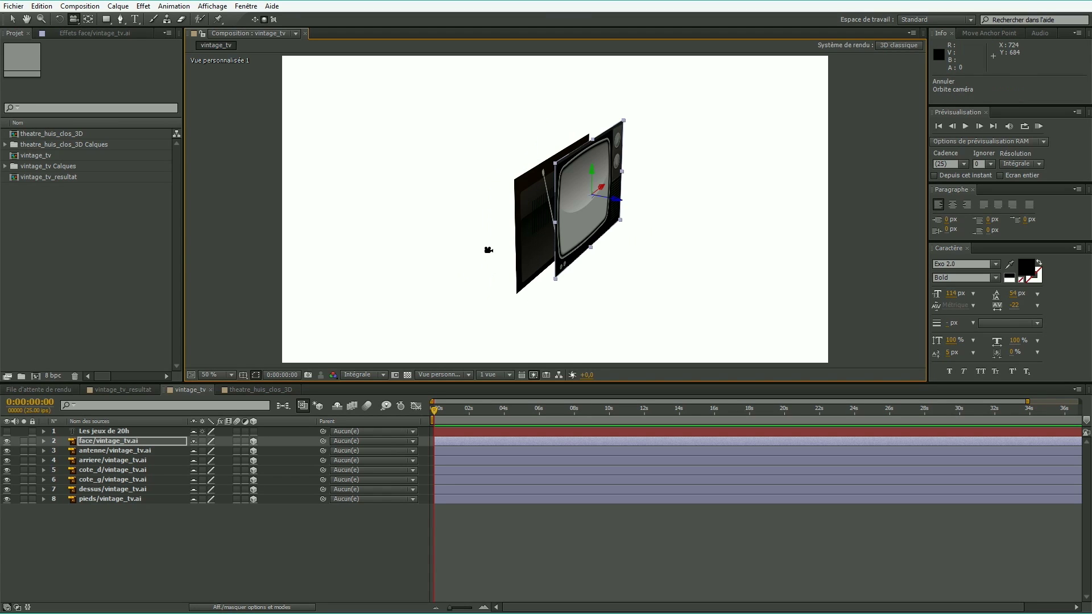
{"action": "key", "text": "ctrl+z"}
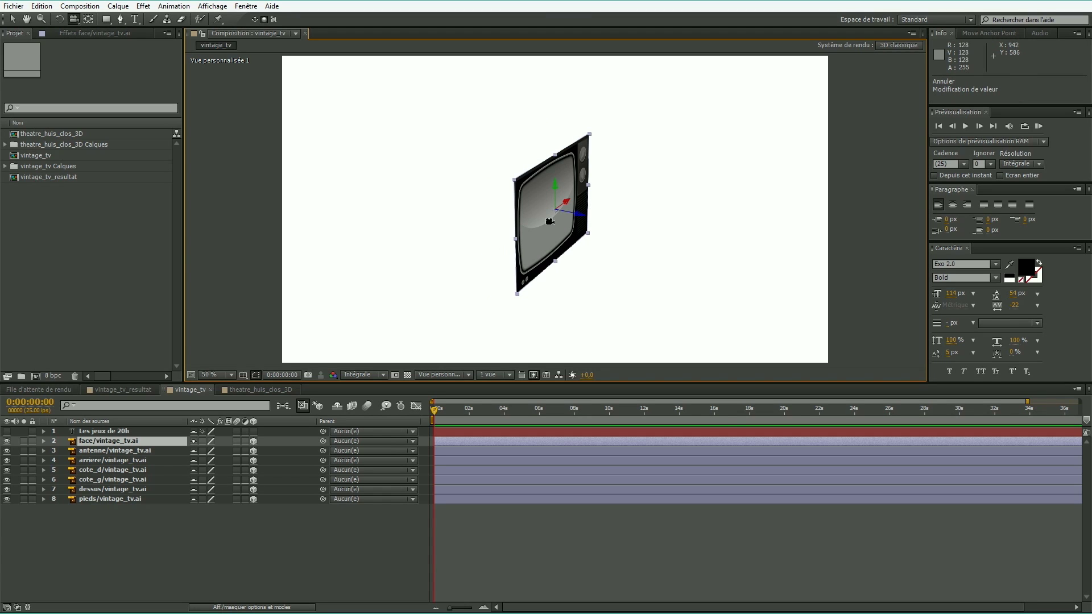
- Try the 2 vues - horizontal, 4 vues - haut and 4 vues - bas viewer layouts, and settle on 4 vues - gauche
{"action": "left_click_drag", "start_coordinate": [606, 210], "coordinate": [485, 200]}
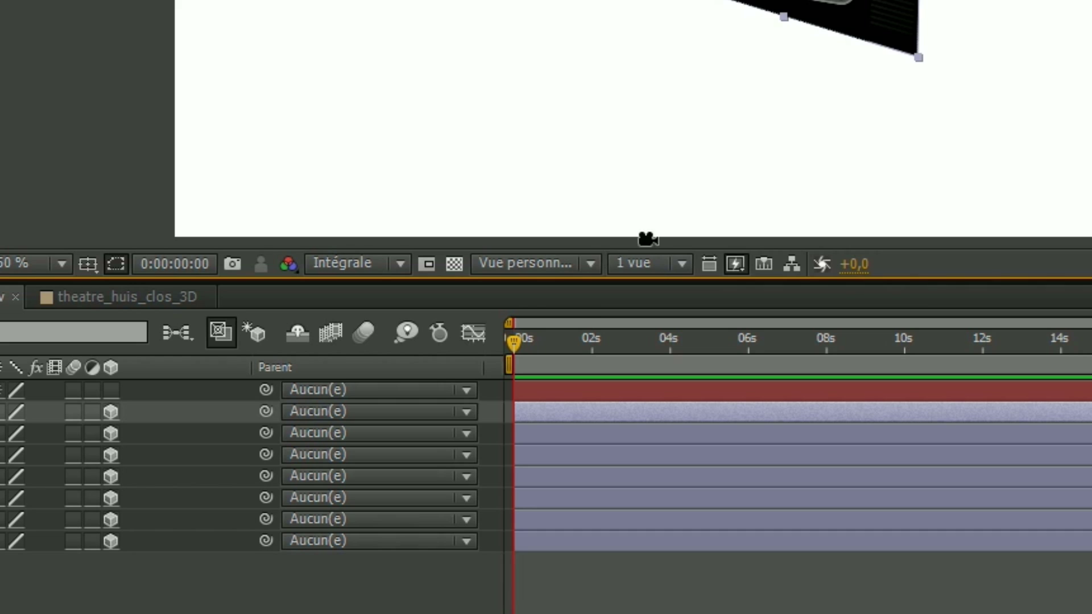
{"action": "left_click", "coordinate": [681, 264]}
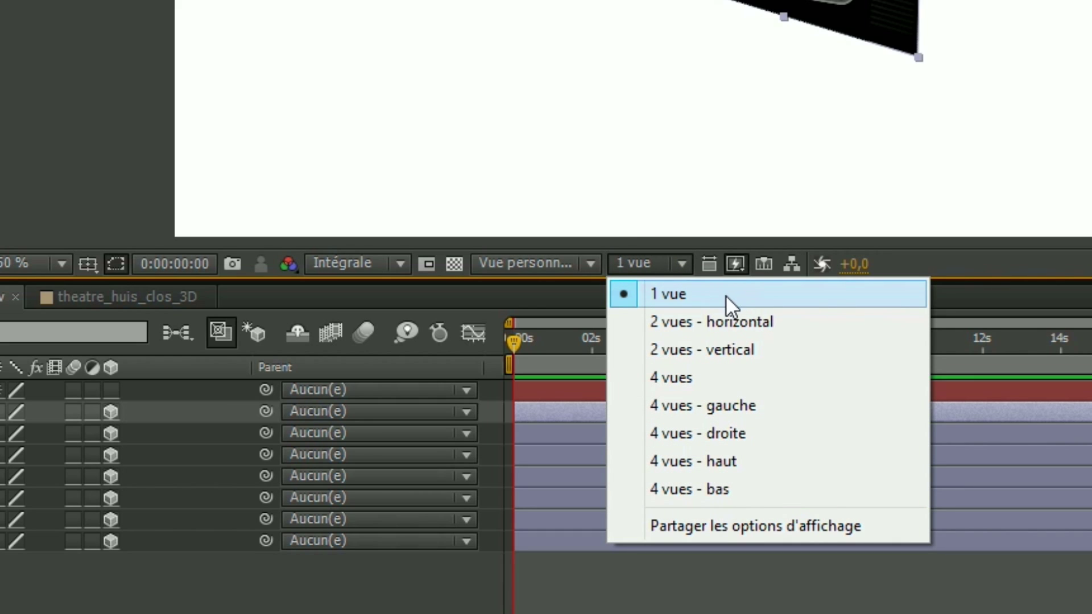
{"action": "left_click", "coordinate": [751, 320]}
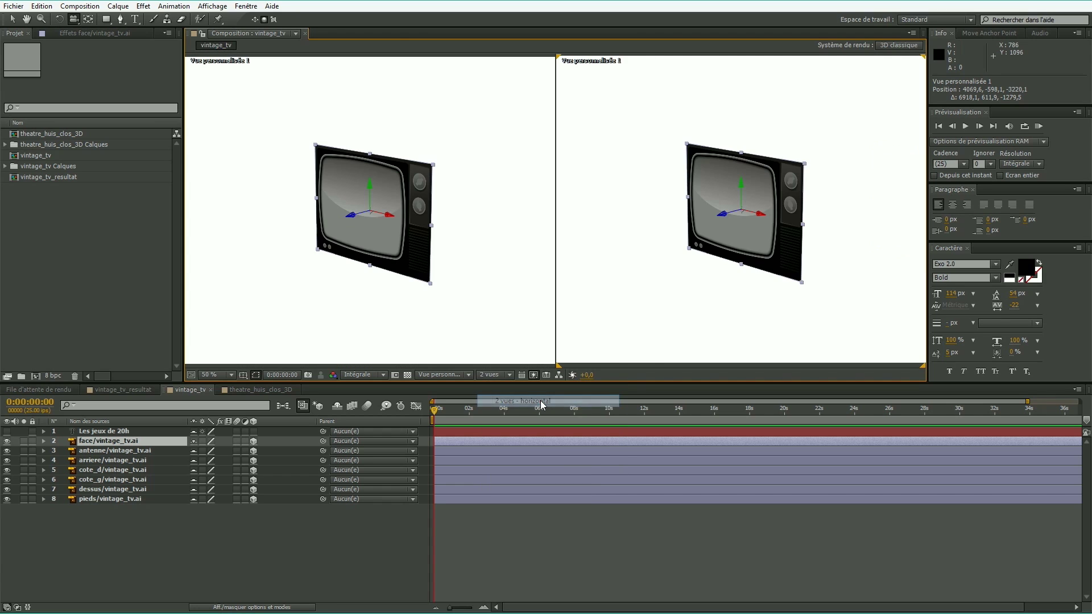
{"action": "left_click", "coordinate": [496, 375]}
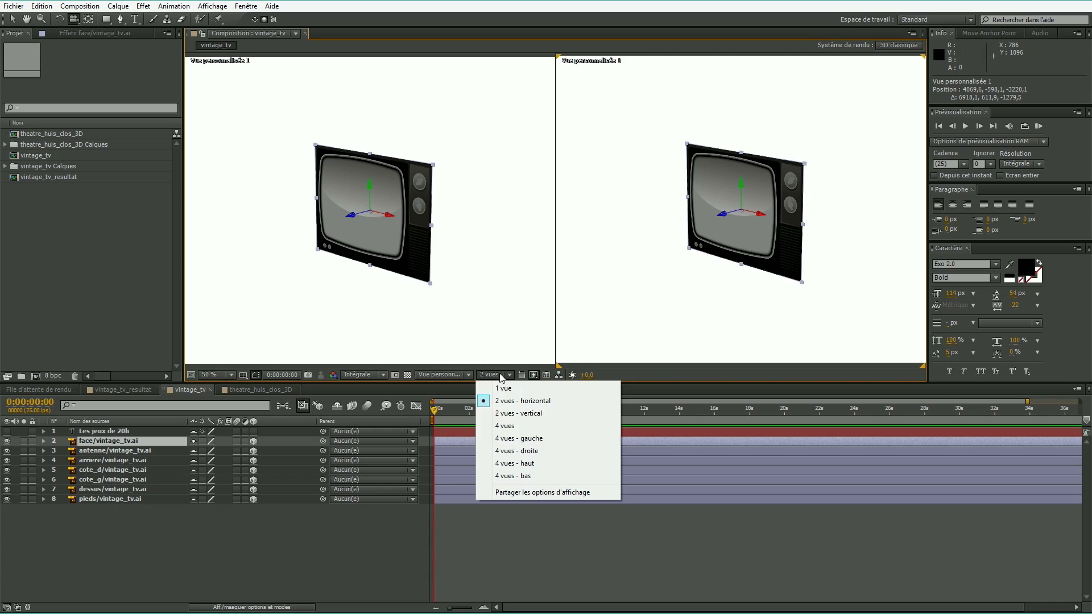
{"action": "left_click", "coordinate": [546, 463]}
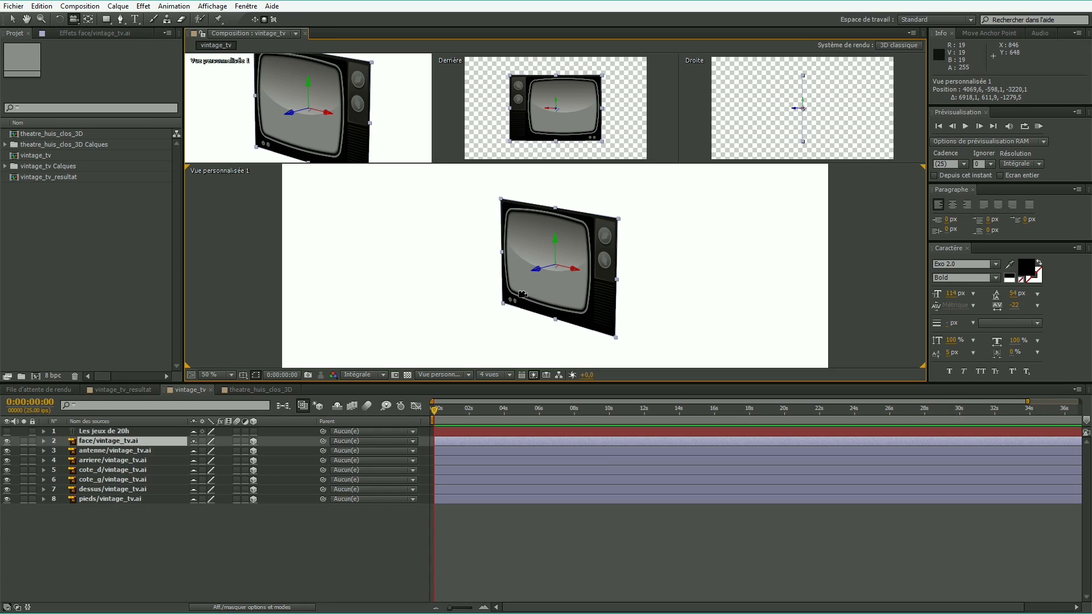
{"action": "left_click", "coordinate": [511, 375]}
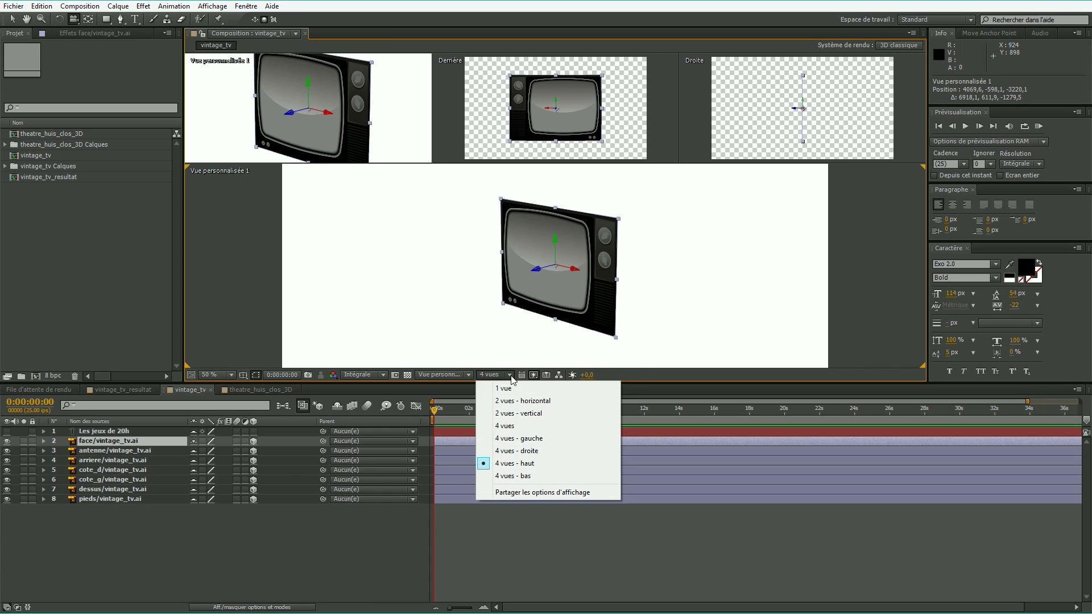
{"action": "left_click", "coordinate": [524, 473]}
{"action": "left_click", "coordinate": [509, 374]}
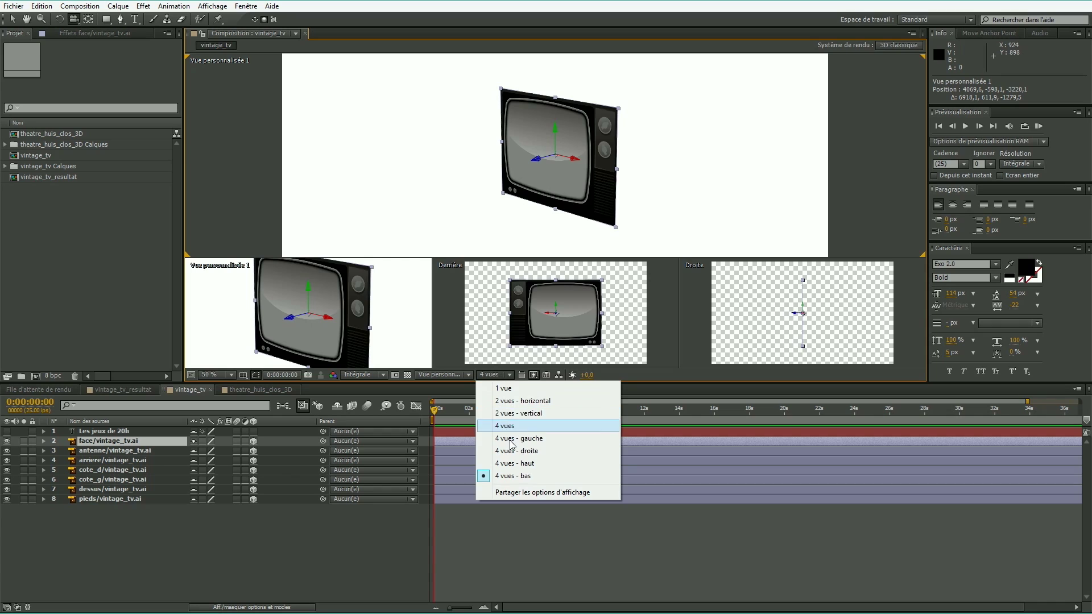
{"action": "left_click", "coordinate": [514, 444]}
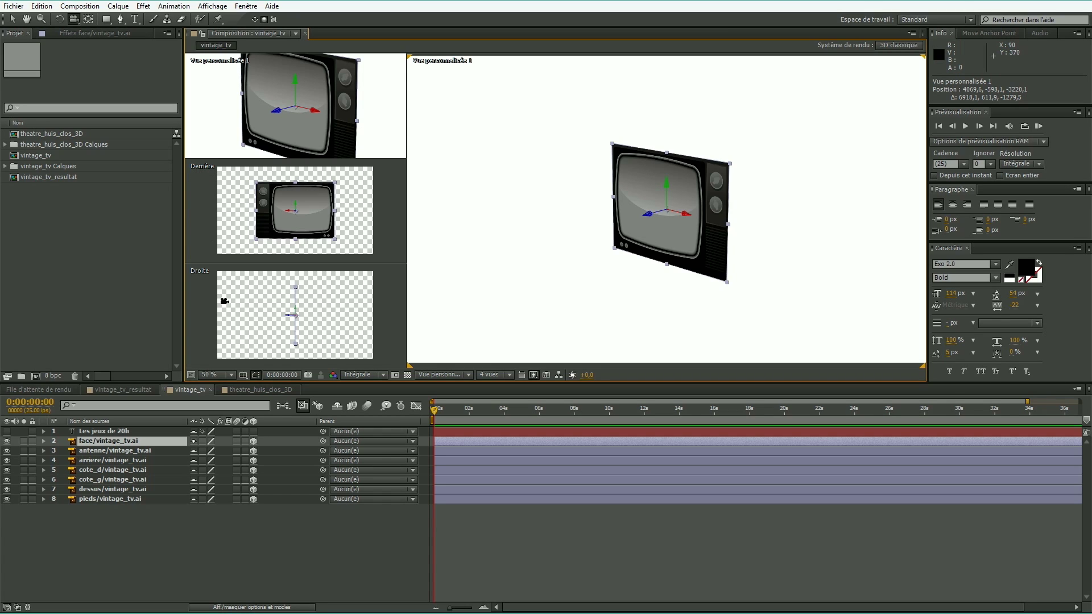
- Activate individual views with the Selection tool and change the Derrière view to Vue personnalisée 2
{"action": "left_click", "coordinate": [12, 18]}
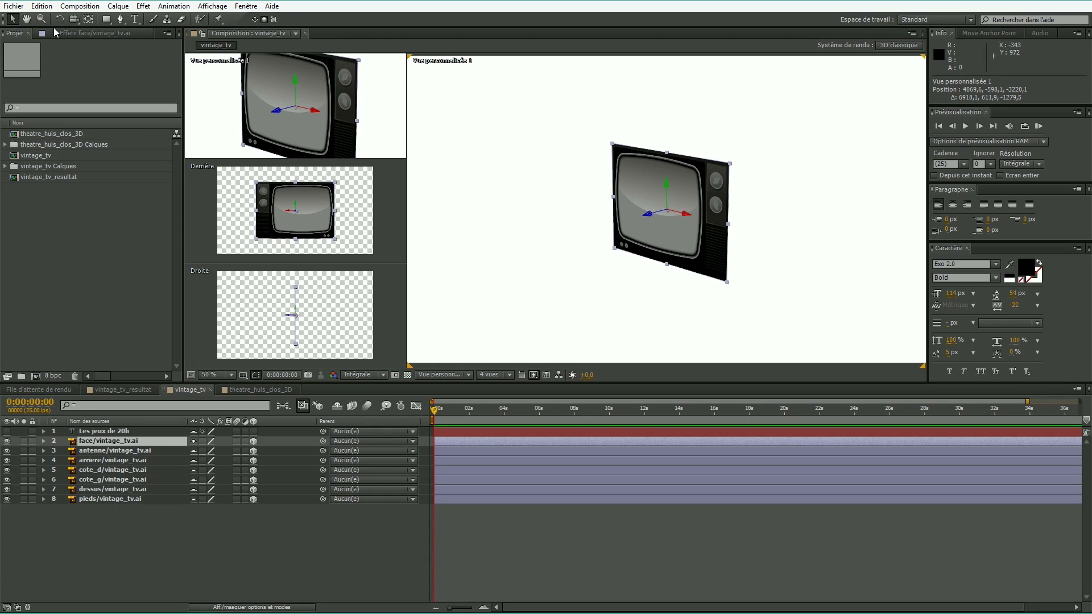
{"action": "left_click", "coordinate": [397, 144]}
{"action": "left_click", "coordinate": [397, 211]}
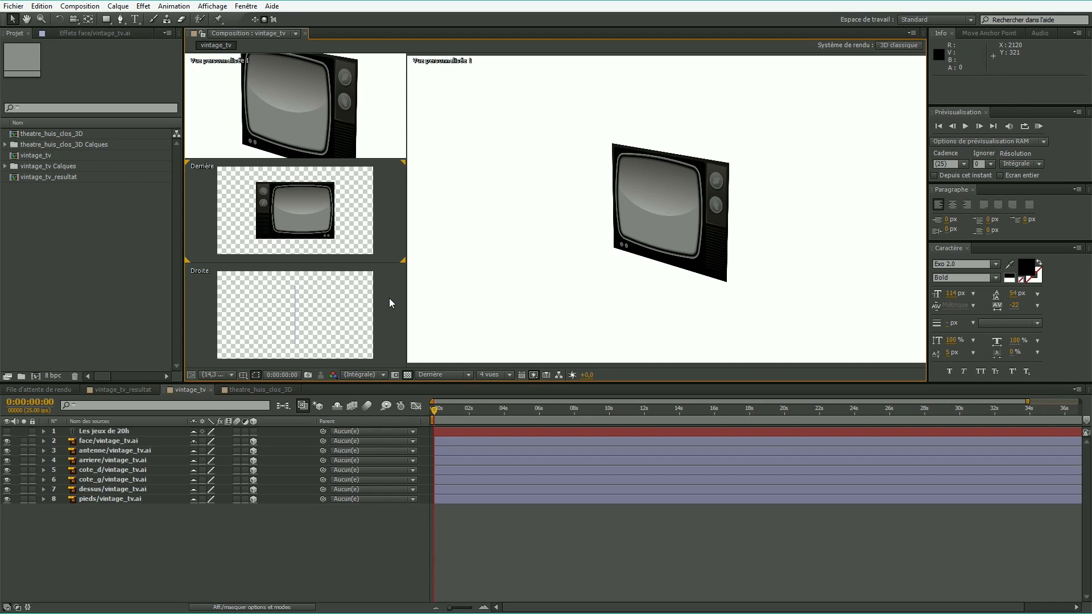
{"action": "left_click", "coordinate": [486, 154]}
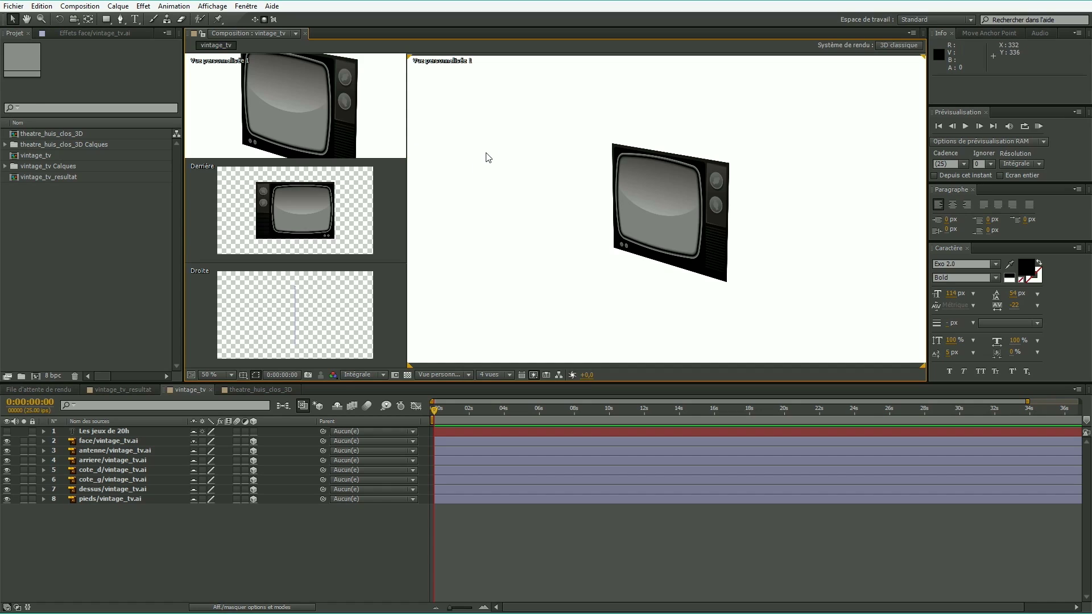
{"action": "left_click", "coordinate": [405, 206]}
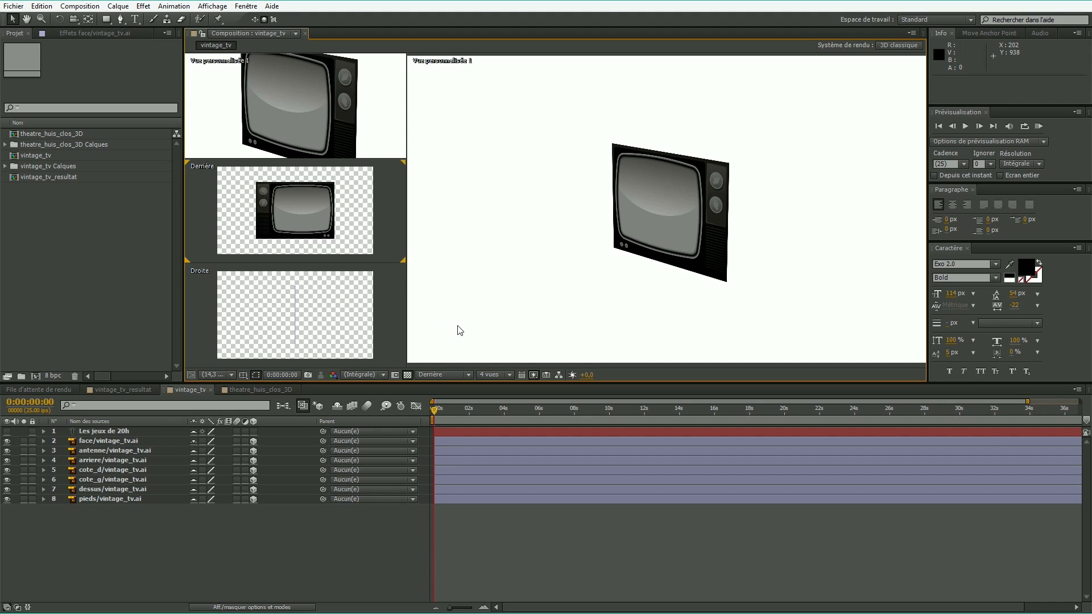
{"action": "left_click", "coordinate": [461, 376]}
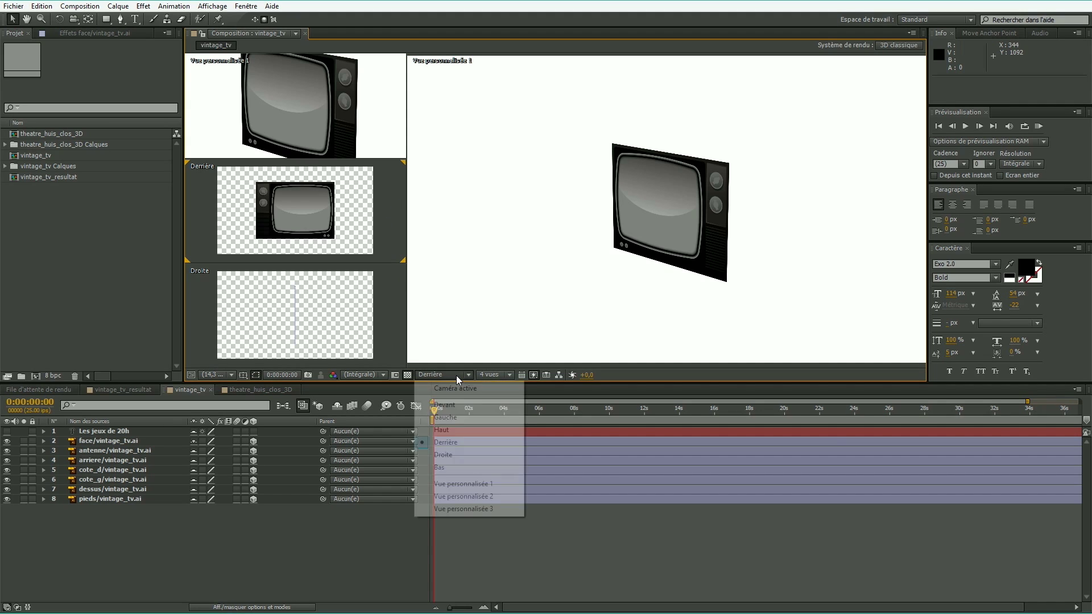
{"action": "left_click", "coordinate": [489, 496]}
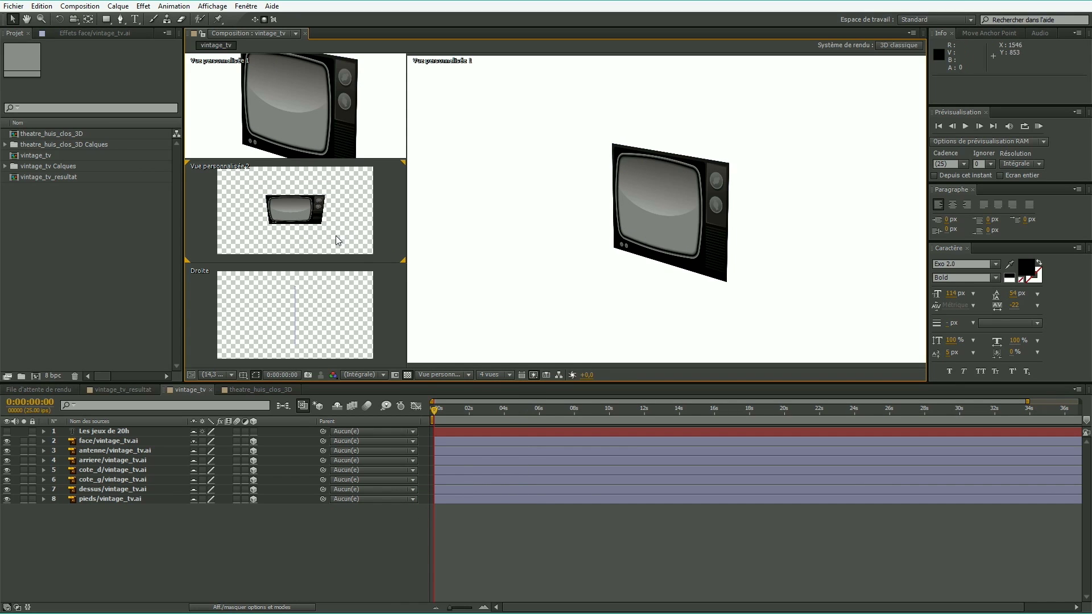
{"action": "left_click", "coordinate": [343, 334]}
{"action": "left_click", "coordinate": [221, 112]}
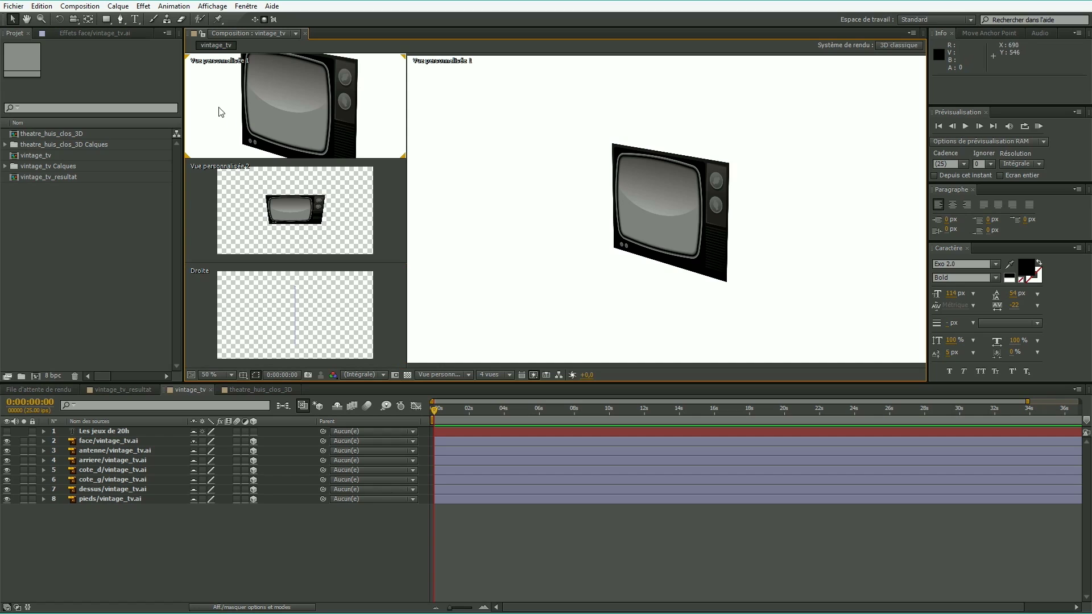
- Change the uppermost small view to Vue personnalisée 3 and make the large Vue personnalisée 1 view active
{"action": "left_click", "coordinate": [457, 375]}
{"action": "left_click", "coordinate": [455, 509]}
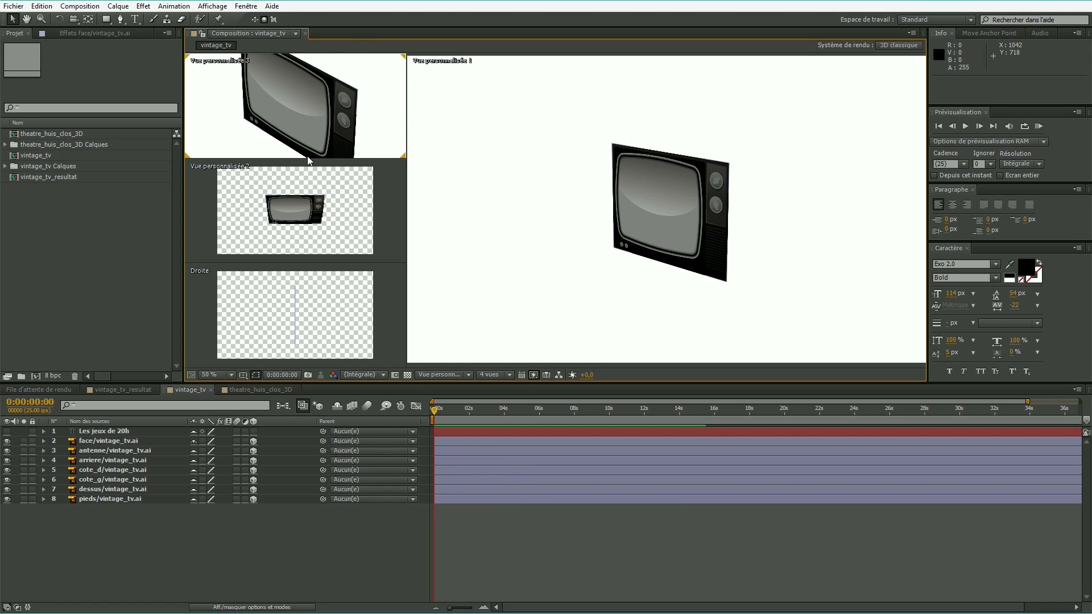
{"action": "left_click", "coordinate": [675, 224]}
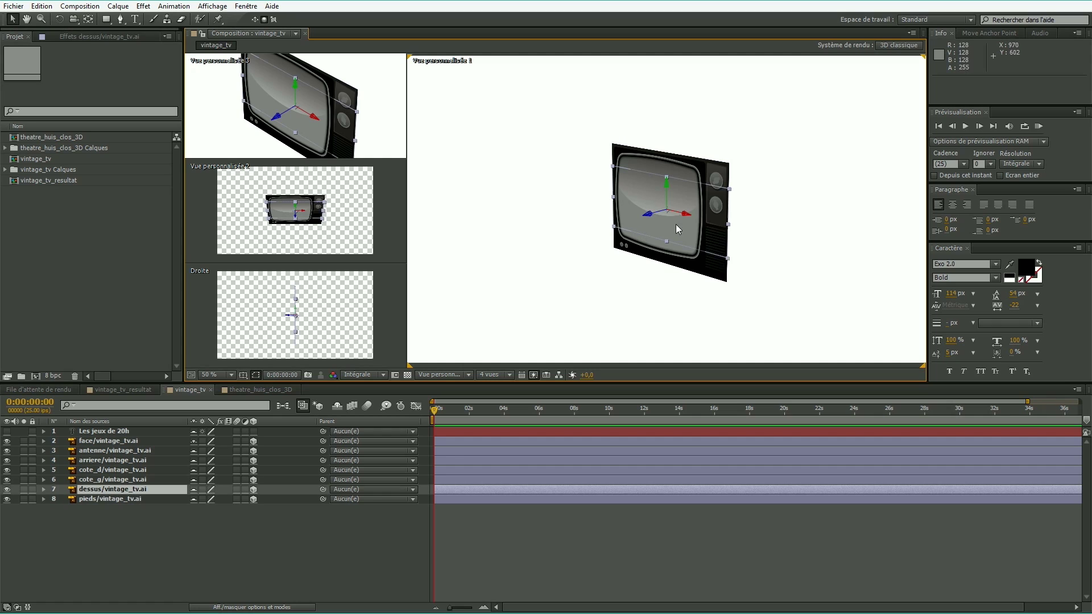
- Pull the face/vintage_tv.ai layer forward and push the arriere/vintage_tv.ai layer backward along their Z axes
{"action": "left_click", "coordinate": [731, 137]}
{"action": "left_click", "coordinate": [722, 165]}
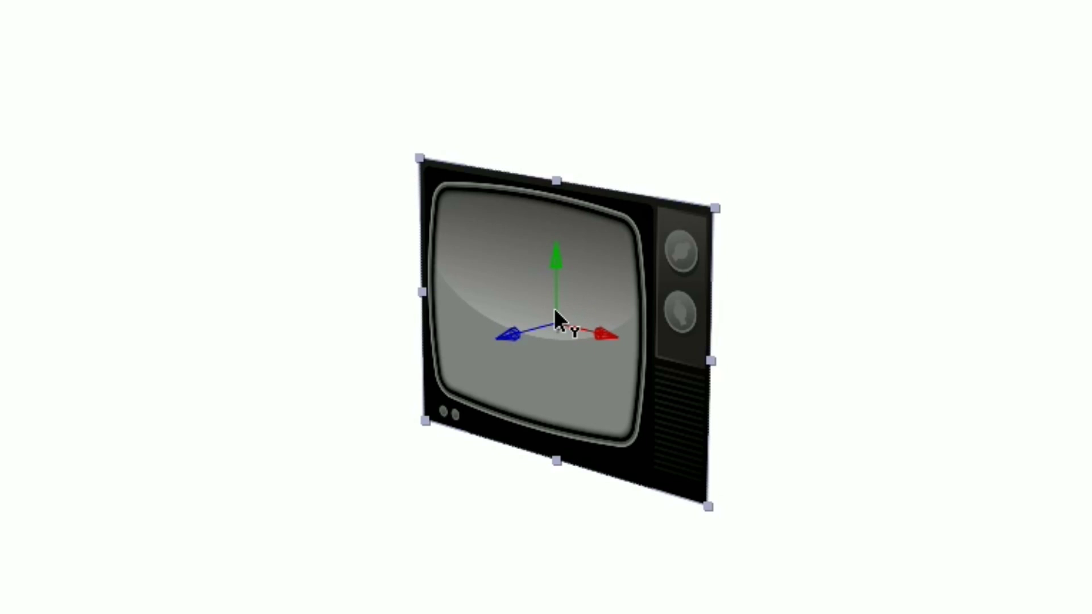
{"action": "scroll", "coordinate": [590, 328], "scroll_direction": "up", "scroll_amount": 2}
{"action": "scroll", "coordinate": [590, 328], "scroll_direction": "down", "scroll_amount": 1}
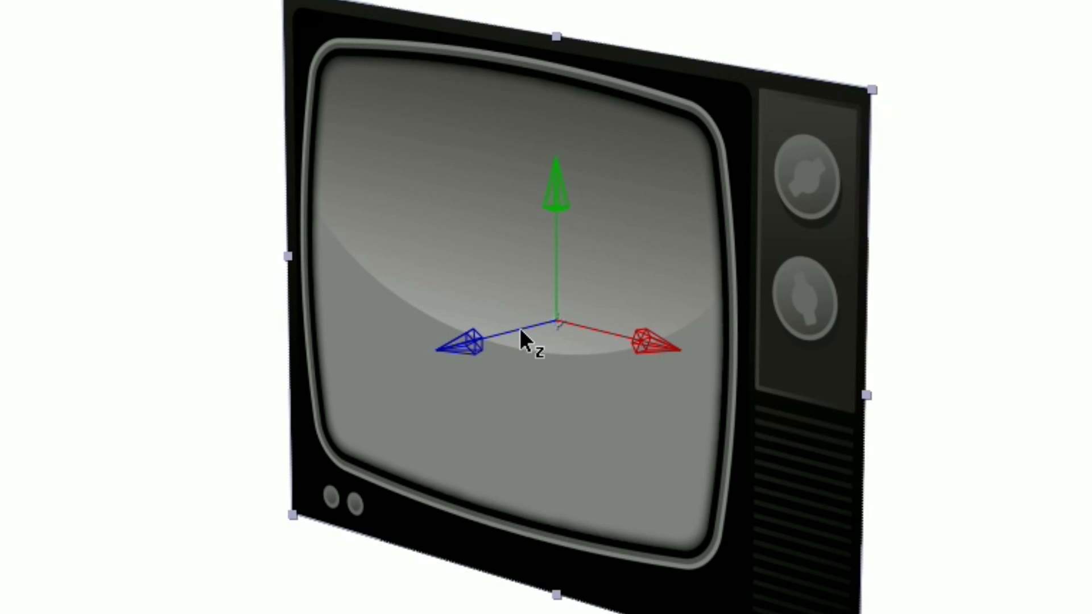
{"action": "left_click_drag", "start_coordinate": [520, 327], "coordinate": [297, 397]}
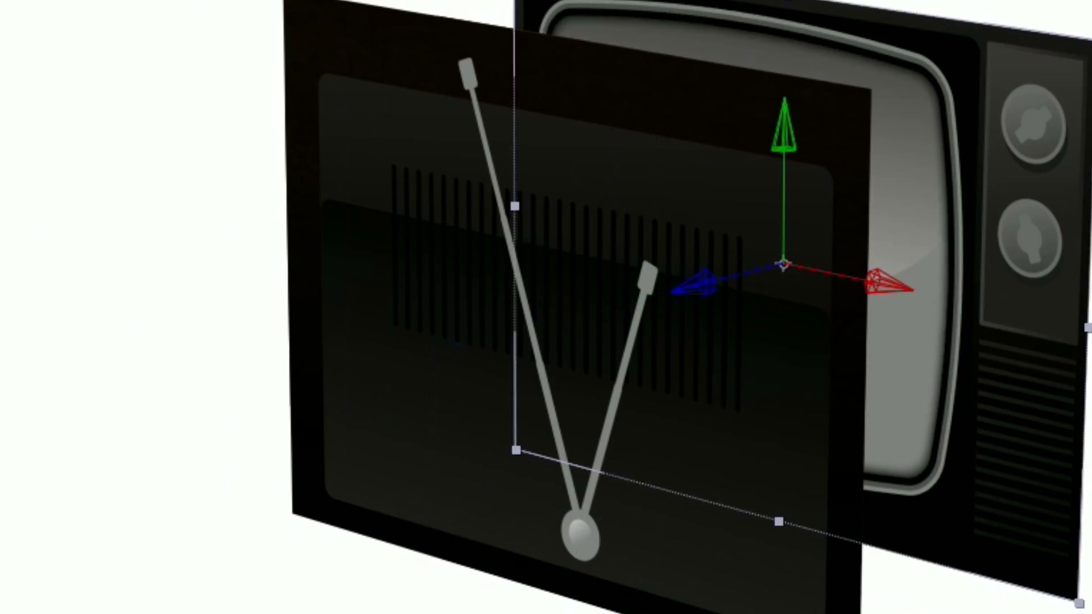
{"action": "left_click_drag", "start_coordinate": [755, 290], "coordinate": [775, 295]}
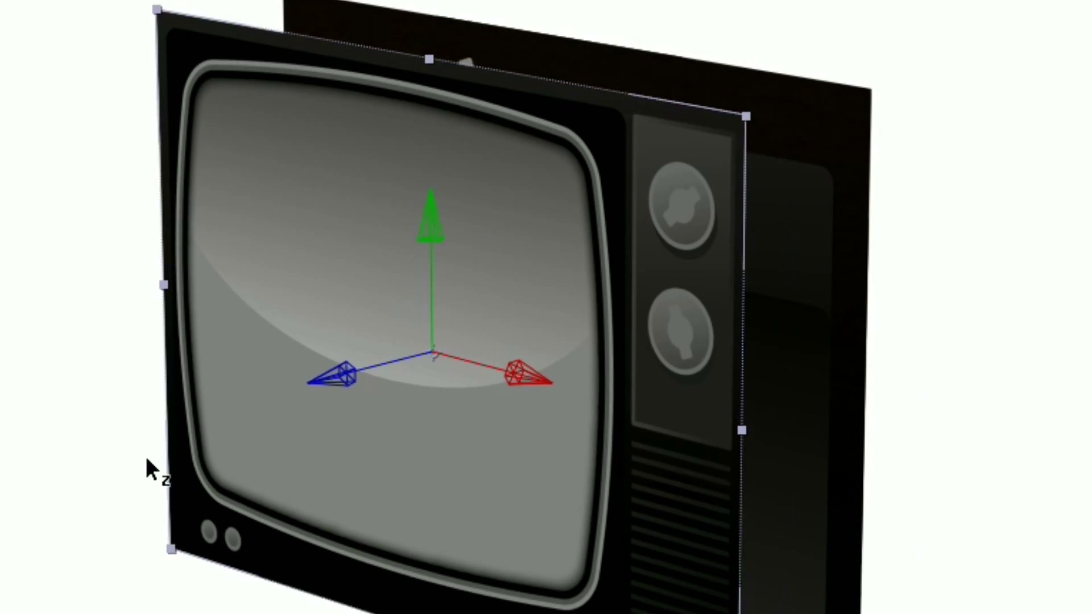
{"action": "left_click_drag", "start_coordinate": [147, 461], "coordinate": [77, 394]}
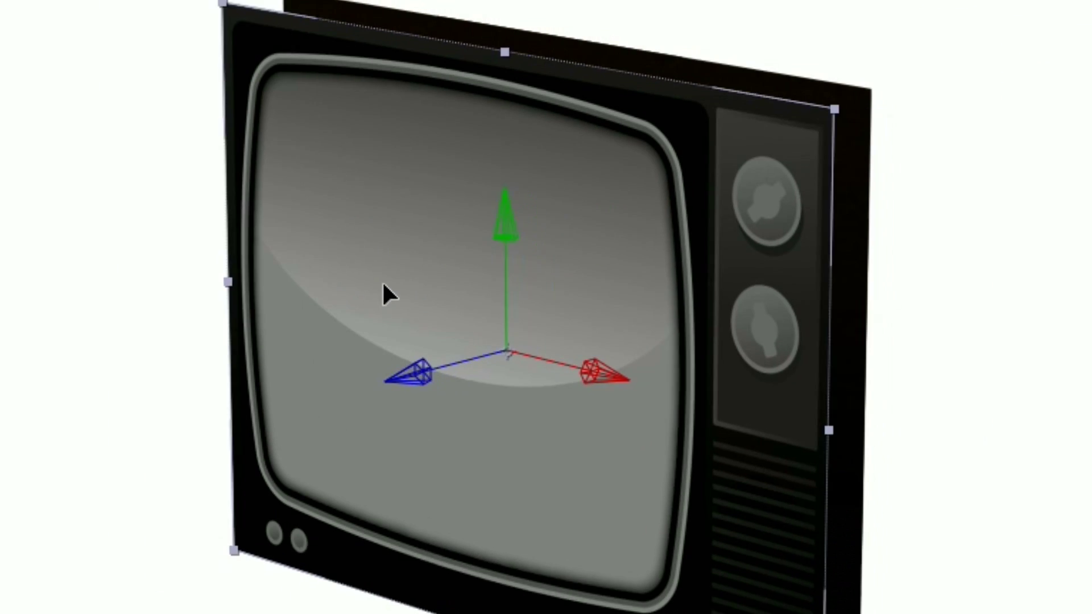
{"action": "left_click_drag", "start_coordinate": [382, 281], "coordinate": [330, 240]}
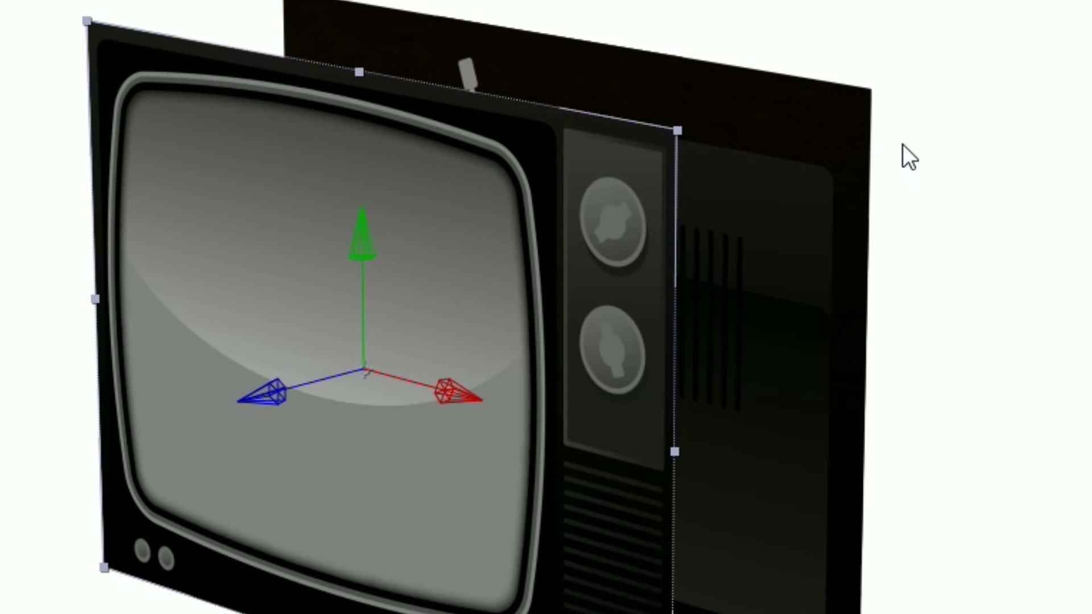
{"action": "left_click", "coordinate": [829, 127]}
{"action": "left_click_drag", "start_coordinate": [487, 334], "coordinate": [795, 282]}
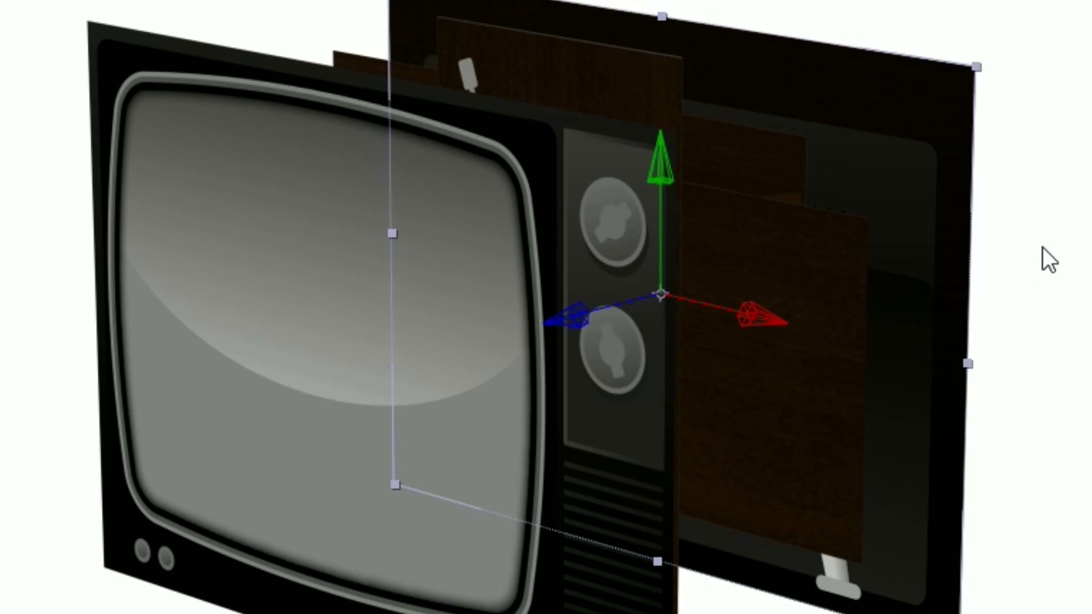
- Raise the dessus/vintage_tv.ai layer along its Y axis and rotate it about X to lie flat as the TV's top
{"action": "left_click", "coordinate": [758, 271]}
{"action": "left_click_drag", "start_coordinate": [554, 265], "coordinate": [555, 0]}
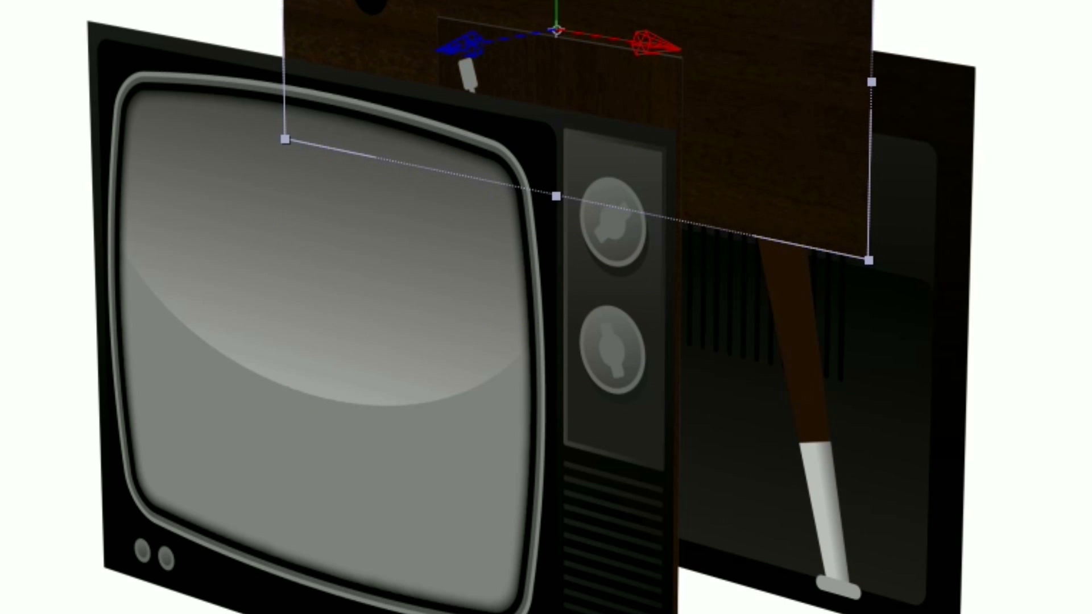
{"action": "left_click_drag", "start_coordinate": [463, 98], "coordinate": [398, 283]}
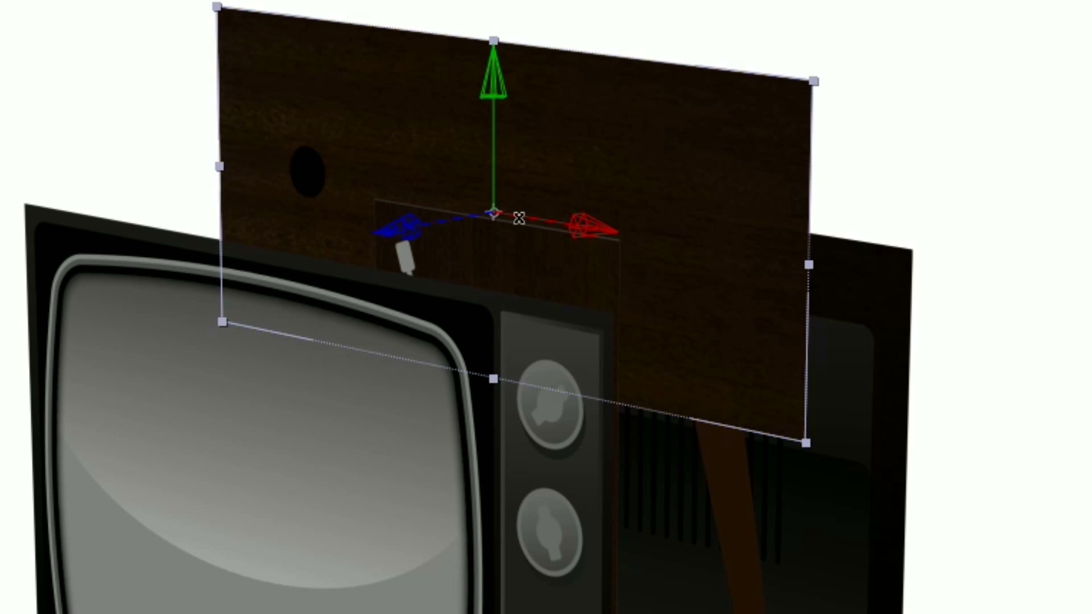
{"action": "left_click_drag", "start_coordinate": [527, 218], "coordinate": [624, 164]}
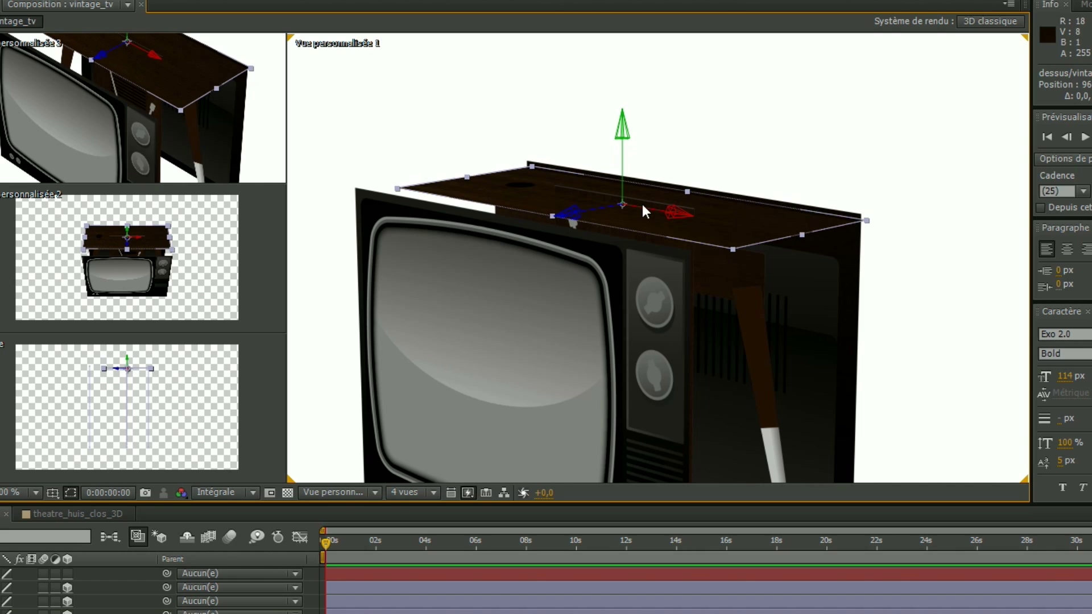
- Shift the dessus/vintage_tv.ai layer to line up with the front panel's top edge, refining the placement in Vue personnalisée 2
{"action": "left_click_drag", "start_coordinate": [643, 211], "coordinate": [545, 220]}
{"action": "left_click_drag", "start_coordinate": [585, 161], "coordinate": [586, 158]}
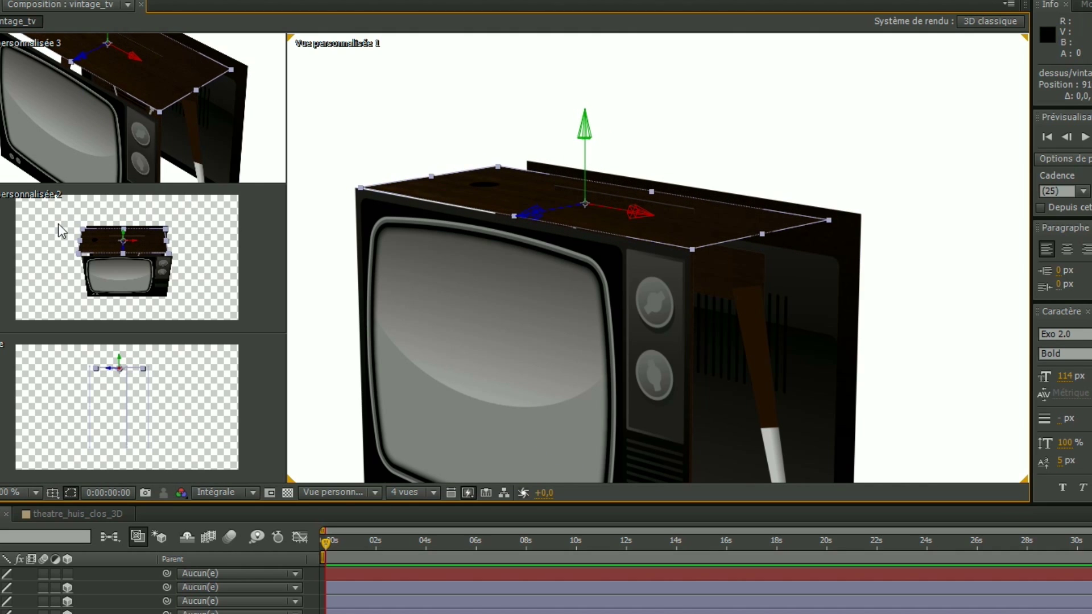
{"action": "scroll", "coordinate": [146, 262], "scroll_direction": "up", "scroll_amount": 5}
{"action": "scroll", "coordinate": [134, 259], "scroll_direction": "up", "scroll_amount": 3}
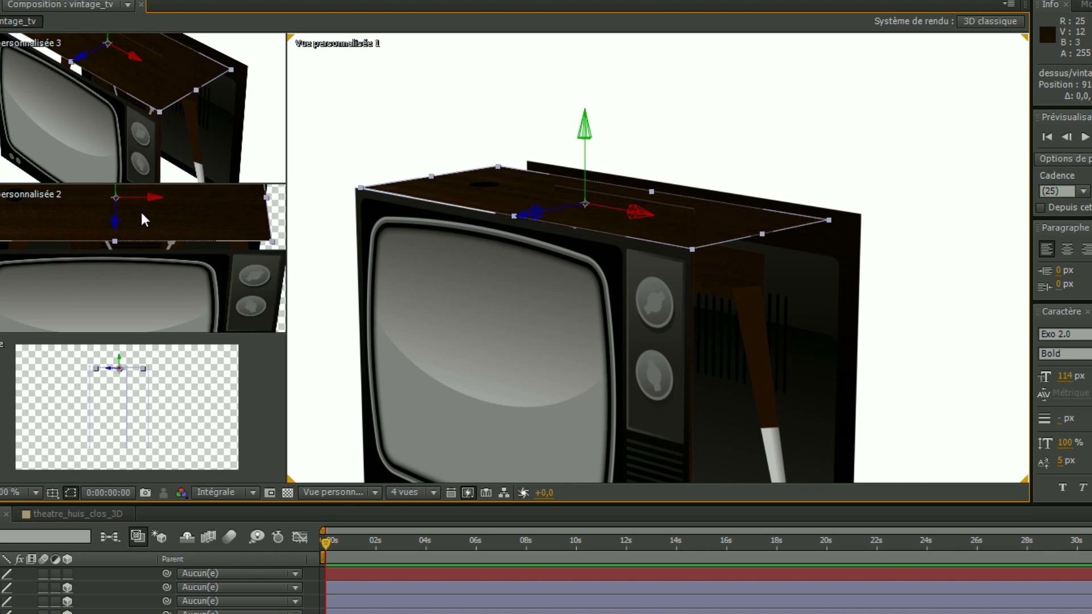
{"action": "left_click_drag", "start_coordinate": [145, 205], "coordinate": [130, 238]}
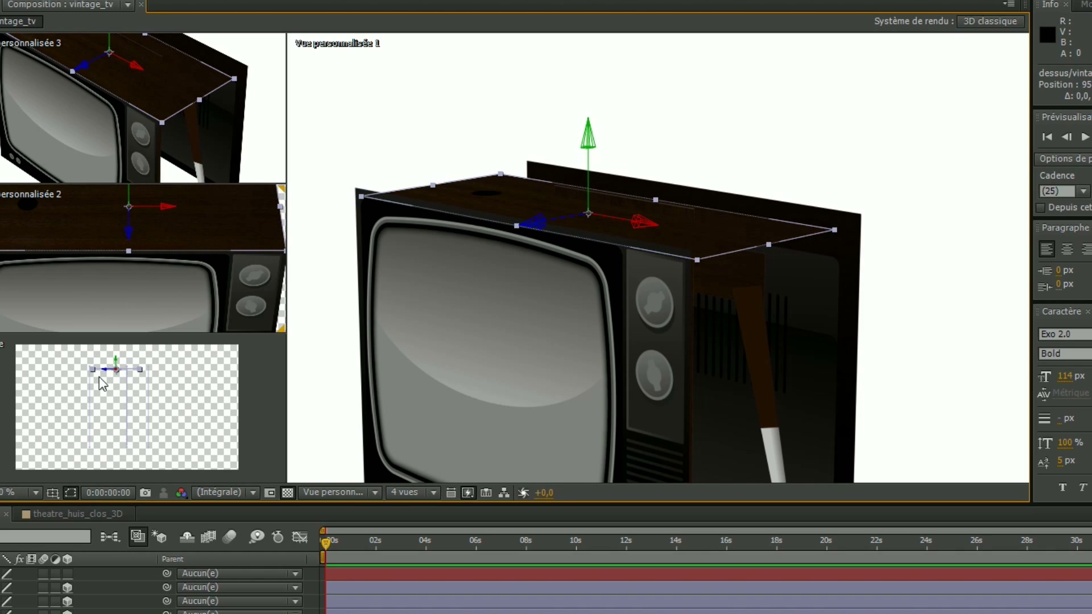
- Fine-align the dessus/vintage_tv.ai layer's depth and height with the front panel's upper edge in the Droite view
{"action": "scroll", "coordinate": [99, 376], "scroll_direction": "up", "scroll_amount": 2}
{"action": "left_click_drag", "start_coordinate": [90, 360], "coordinate": [138, 442]}
{"action": "scroll", "coordinate": [129, 407], "scroll_direction": "up", "scroll_amount": 2}
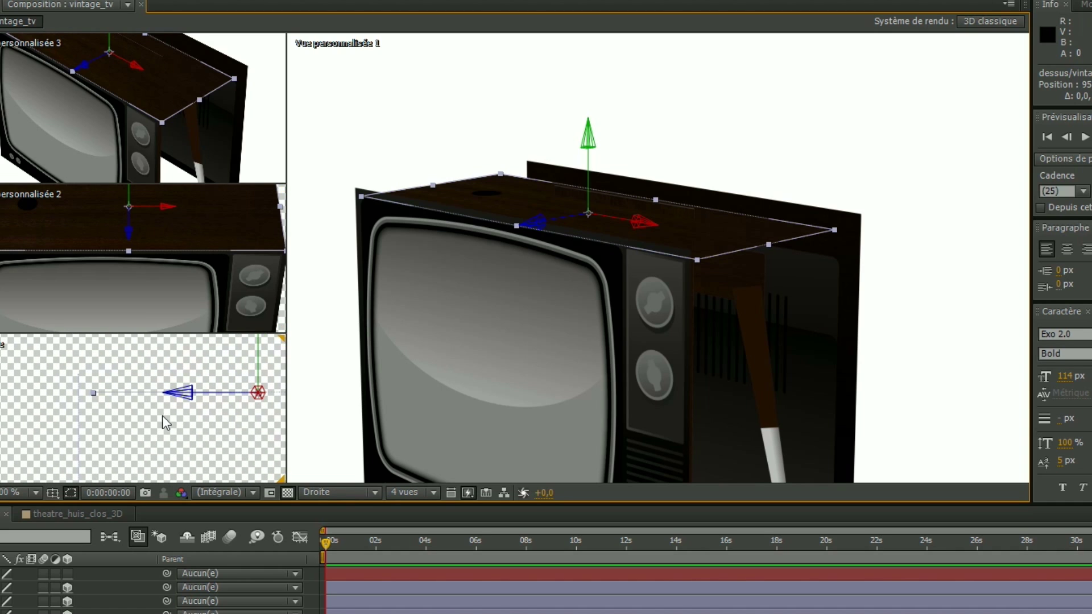
{"action": "left_click_drag", "start_coordinate": [187, 394], "coordinate": [174, 396]}
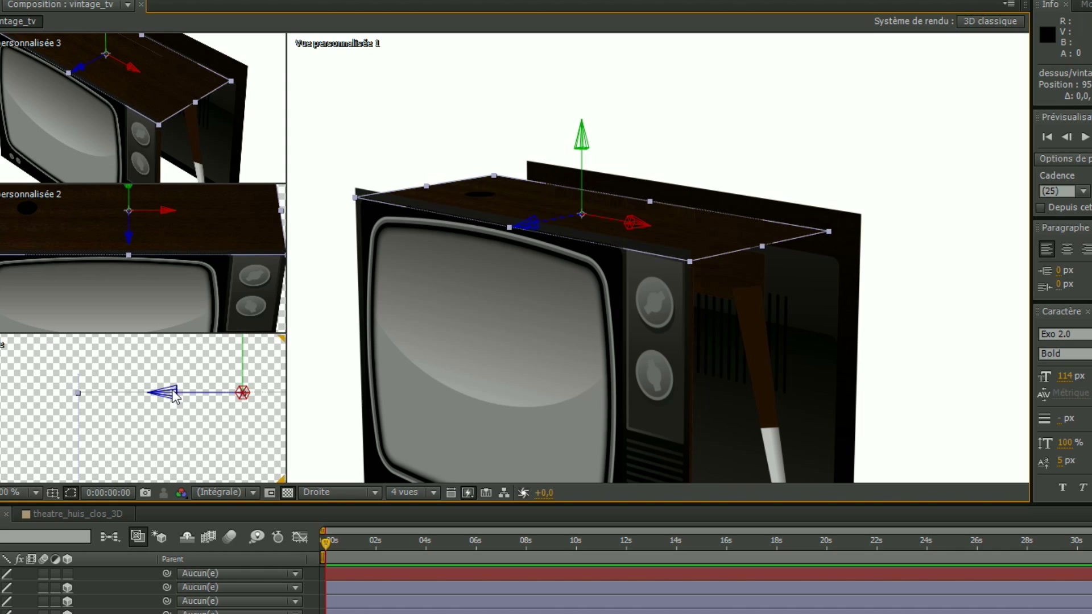
{"action": "left_click_drag", "start_coordinate": [242, 368], "coordinate": [243, 350]}
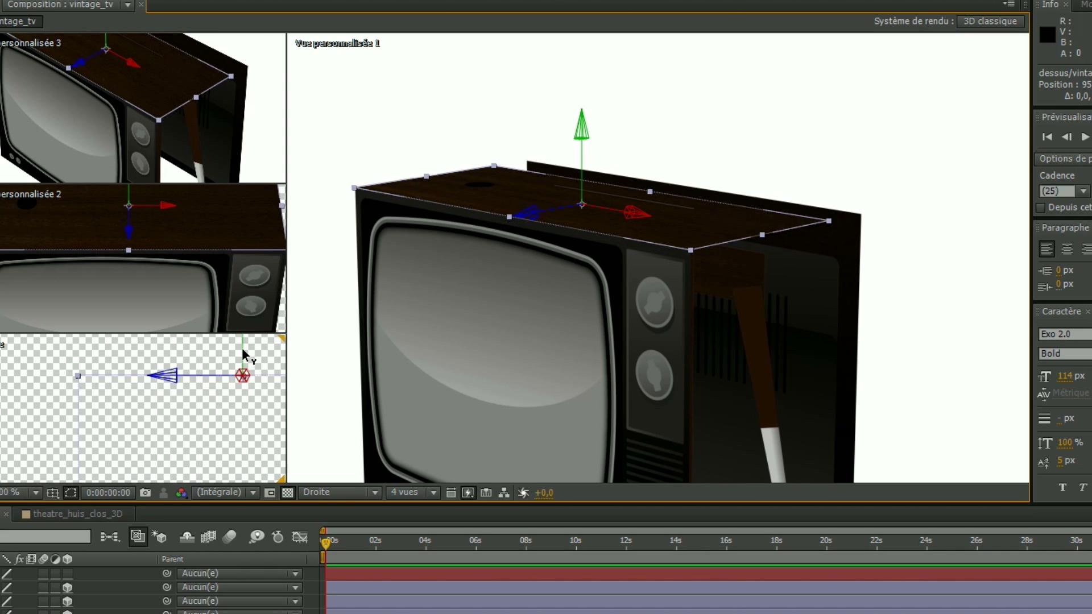
- Move the arriere/vintage_tv.ai layer forward along its Z axis to meet the rear edge of the top panel
{"action": "left_click", "coordinate": [841, 261]}
{"action": "left_click_drag", "start_coordinate": [632, 352], "coordinate": [557, 365]}
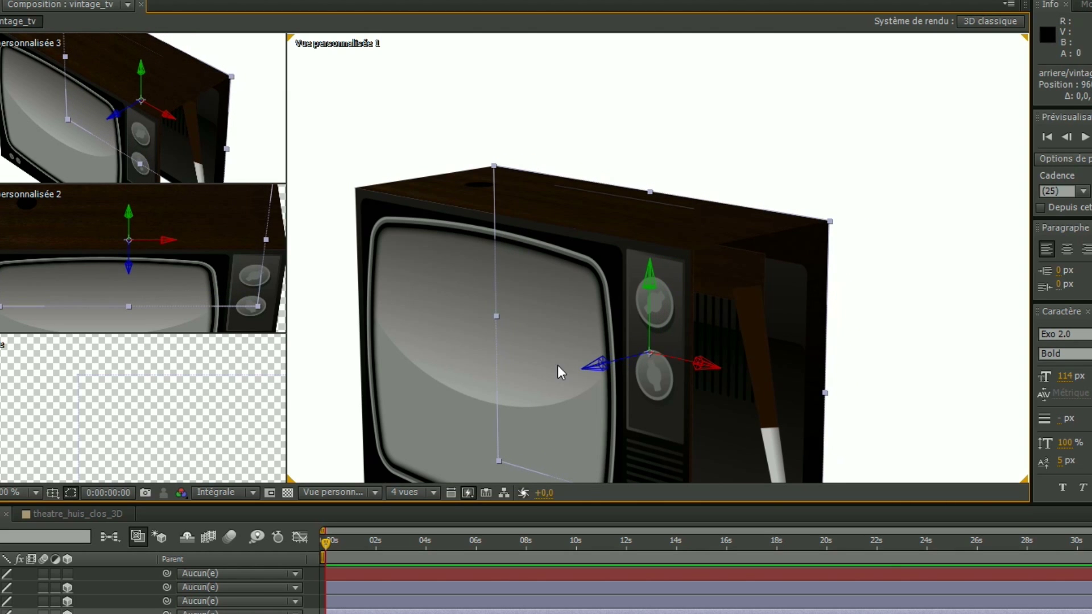
- Rotate the cote_g/vintage_tv.ai layer about Y and place it as the TV's left side at position 473,3, 540,0, -118,0
{"action": "key", "text": "c"}
{"action": "left_click_drag", "start_coordinate": [744, 361], "coordinate": [950, 384]}
{"action": "scroll", "coordinate": [696, 373], "scroll_direction": "up", "scroll_amount": 1}
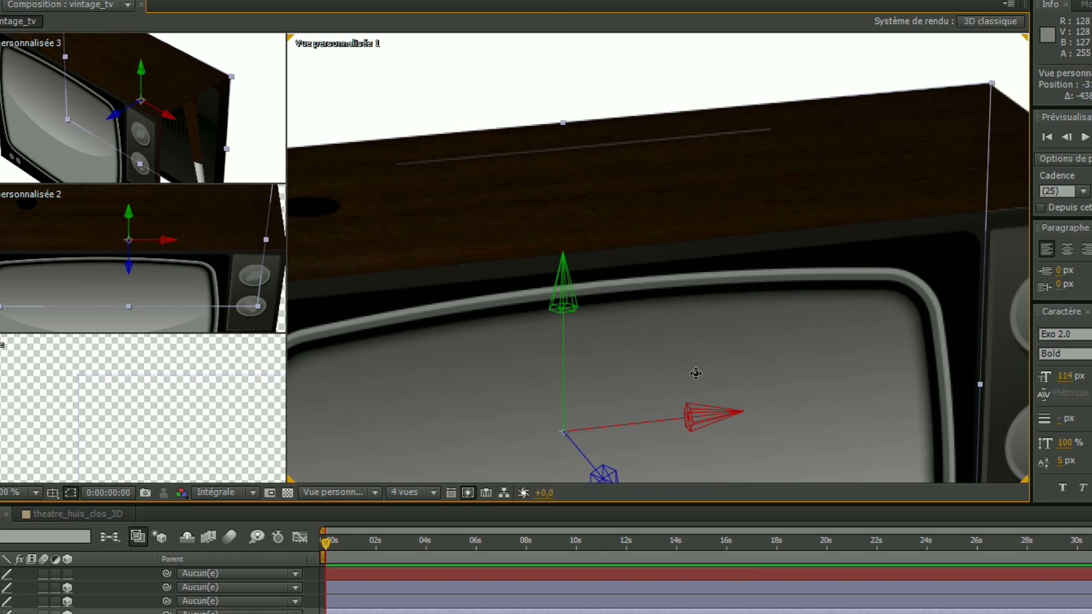
{"action": "scroll", "coordinate": [697, 374], "scroll_direction": "down", "scroll_amount": 1}
{"action": "scroll", "coordinate": [693, 290], "scroll_direction": "down", "scroll_amount": 3}
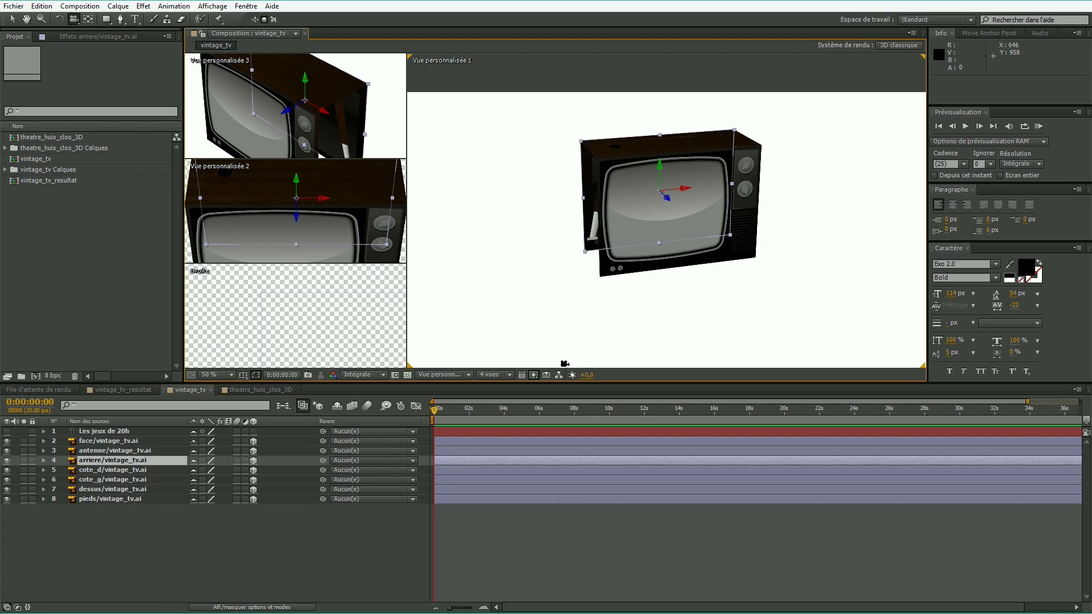
{"action": "left_click", "coordinate": [113, 479]}
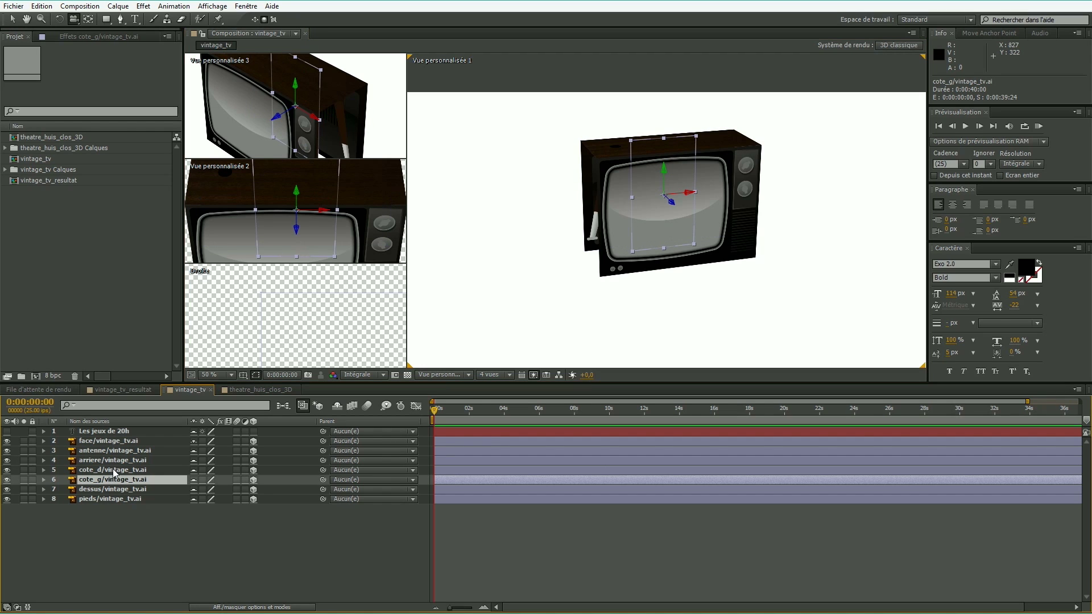
{"action": "key", "text": "y"}
{"action": "key", "text": "ctrl+z"}
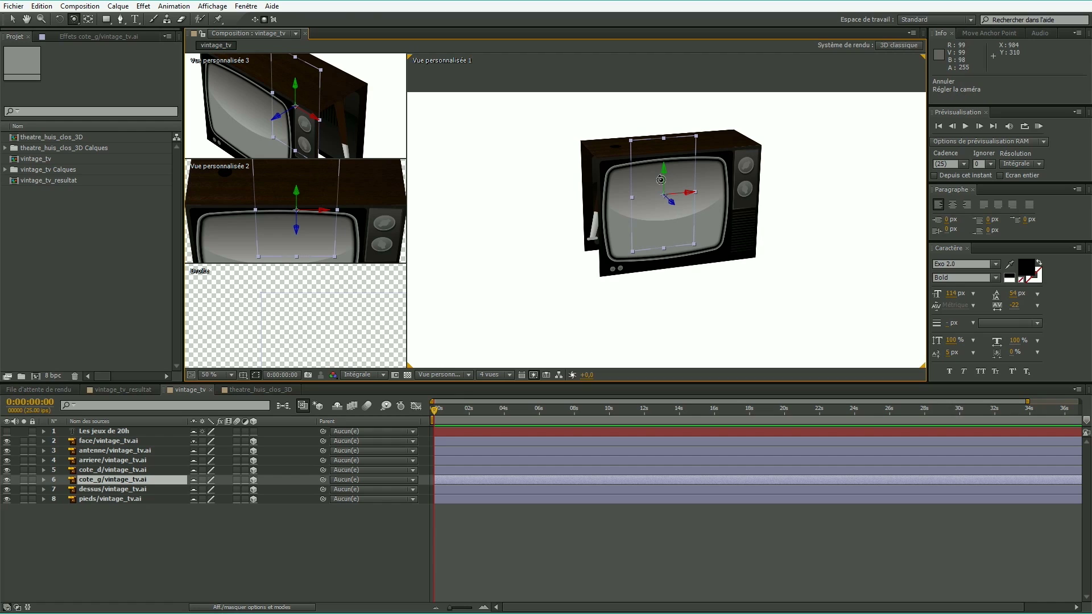
{"action": "key", "text": "w"}
{"action": "left_click_drag", "start_coordinate": [663, 178], "coordinate": [550, 206]}
{"action": "key", "text": "v"}
{"action": "scroll", "coordinate": [588, 184], "scroll_direction": "up", "scroll_amount": 2}
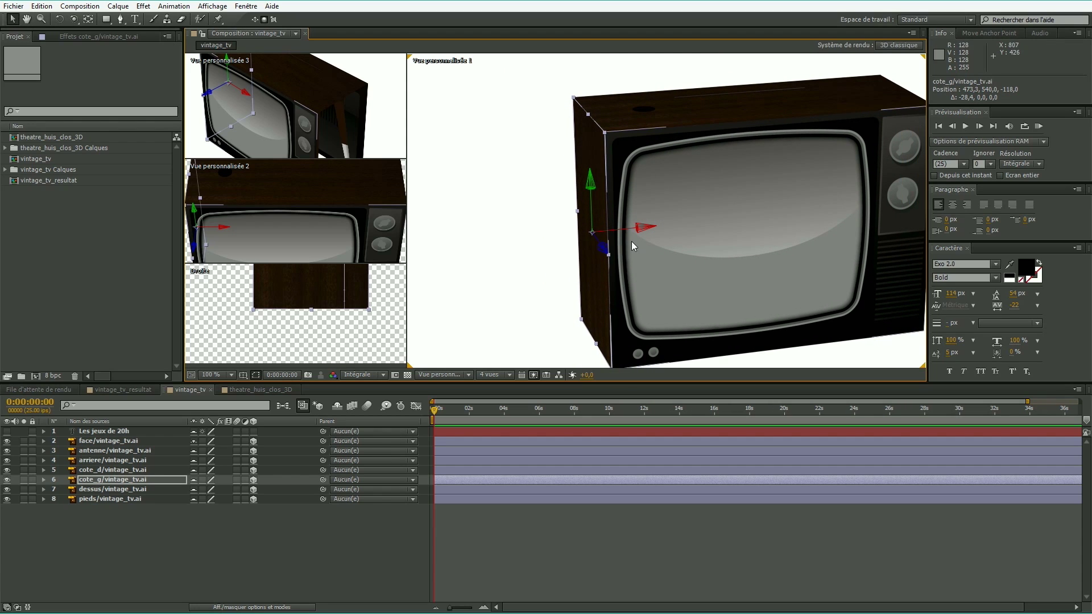
- Slide the face/vintage_tv.ai layer along its X axis to position 955,3, 540,0, -320,1 against the left side panel
{"action": "key", "text": "c"}
{"action": "left_click_drag", "start_coordinate": [605, 254], "coordinate": [663, 281]}
{"action": "key", "text": "v"}
{"action": "left_click", "coordinate": [749, 249]}
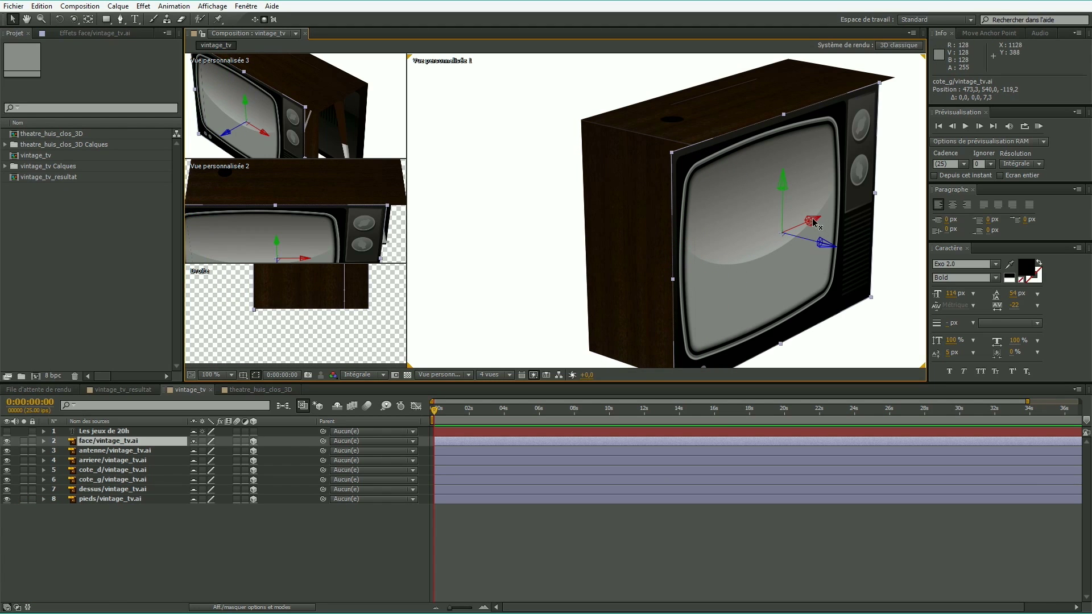
{"action": "left_click_drag", "start_coordinate": [811, 221], "coordinate": [855, 202]}
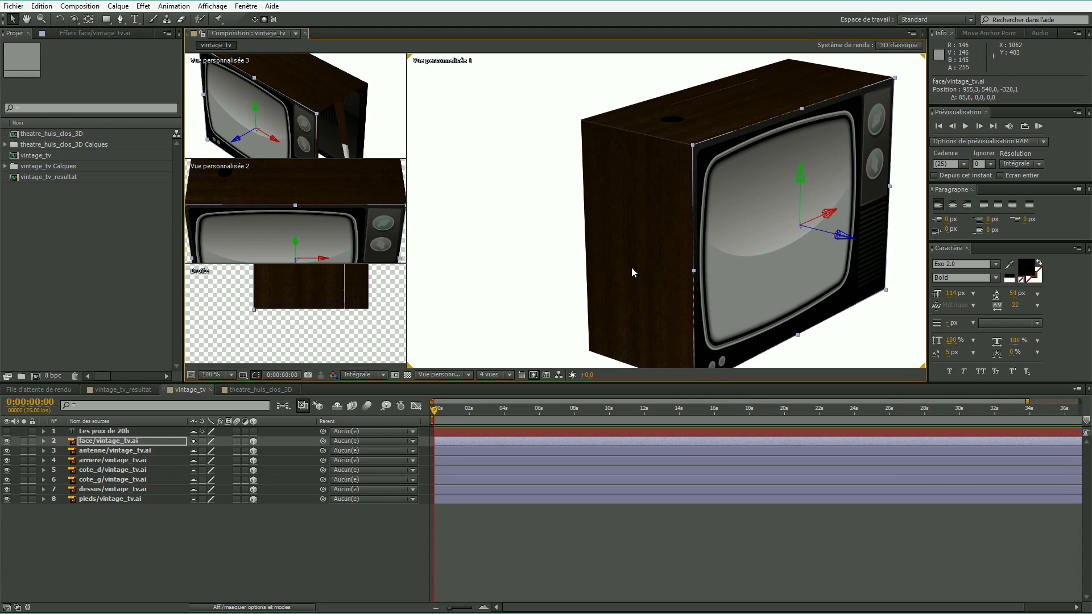
- Fine-tune the face/vintage_tv.ai layer's Position values in its Transformer properties, and collapse the layer
{"action": "left_click", "coordinate": [43, 442]}
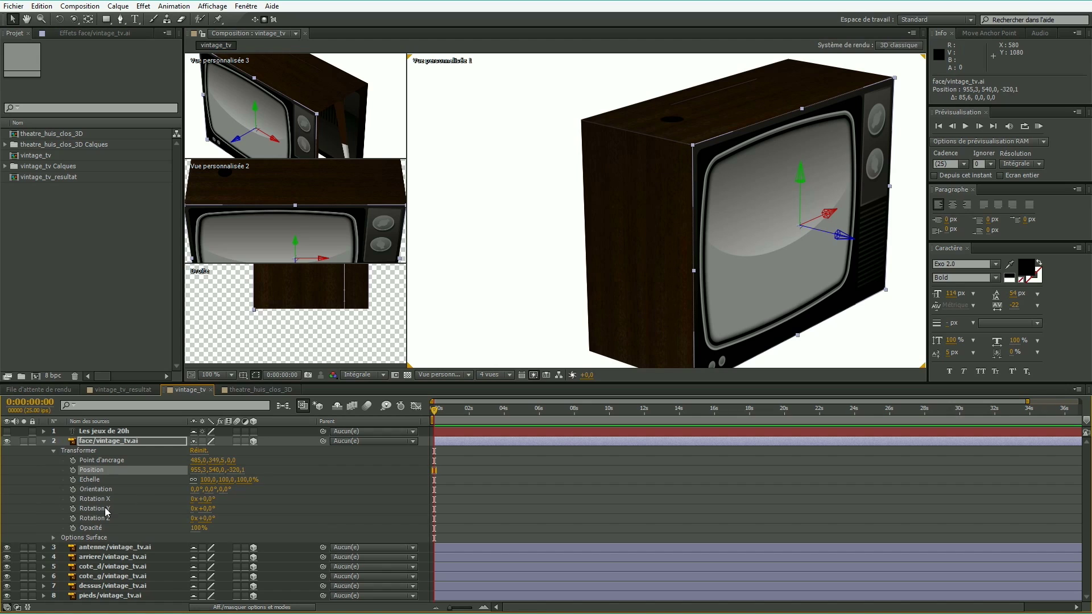
{"action": "left_click_drag", "start_coordinate": [194, 471], "coordinate": [236, 471]}
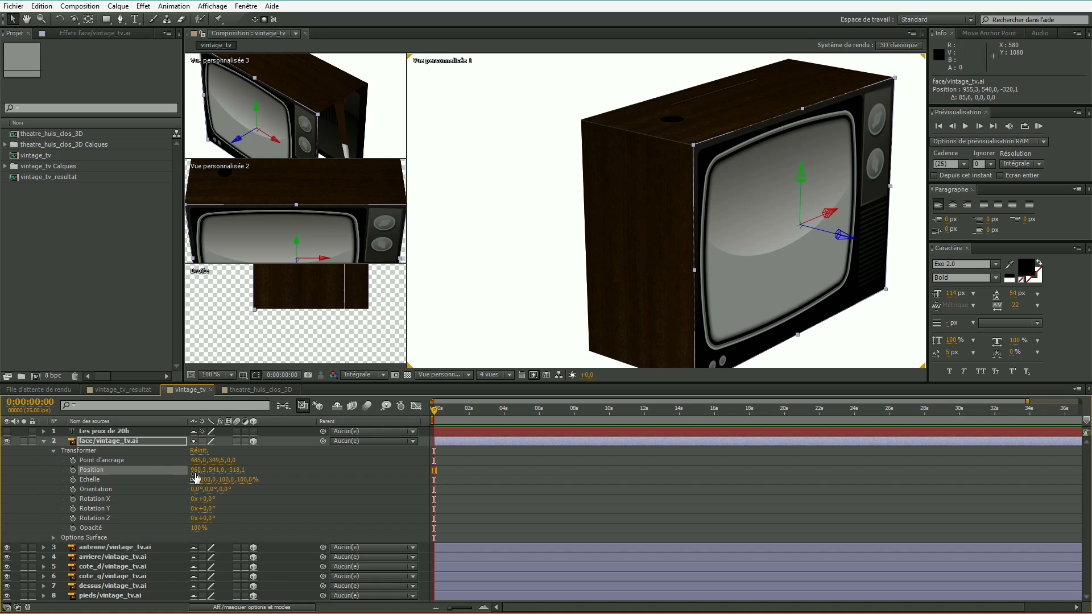
{"action": "left_click", "coordinate": [44, 442]}
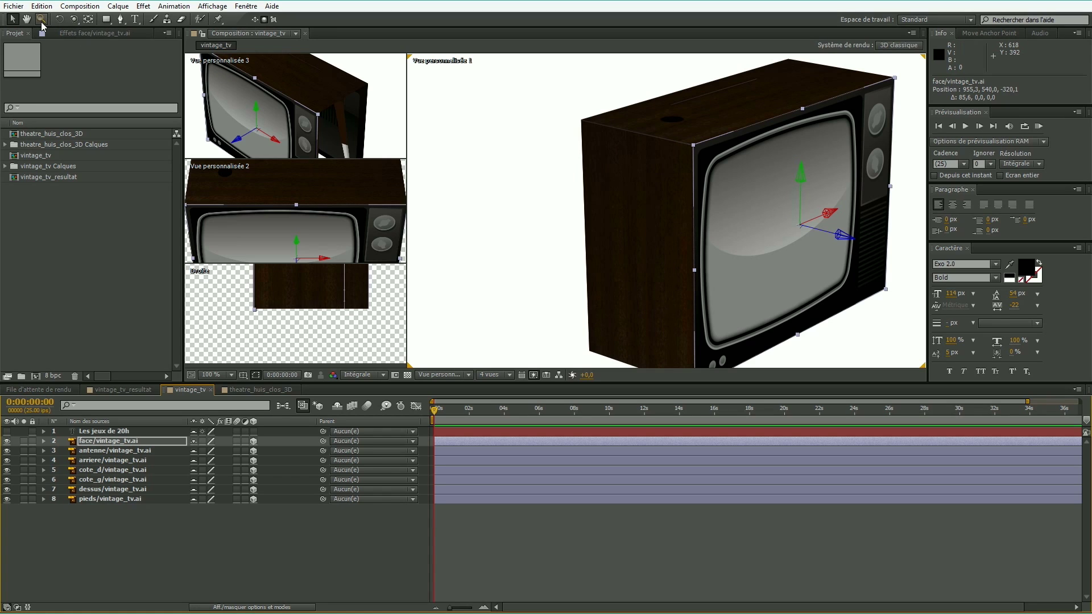
- Examine the partly assembled television in Vue personnalisée 1 by orbiting, panning and dollying with the Unified Camera tool
{"action": "left_click_drag", "start_coordinate": [73, 20], "coordinate": [136, 20]}
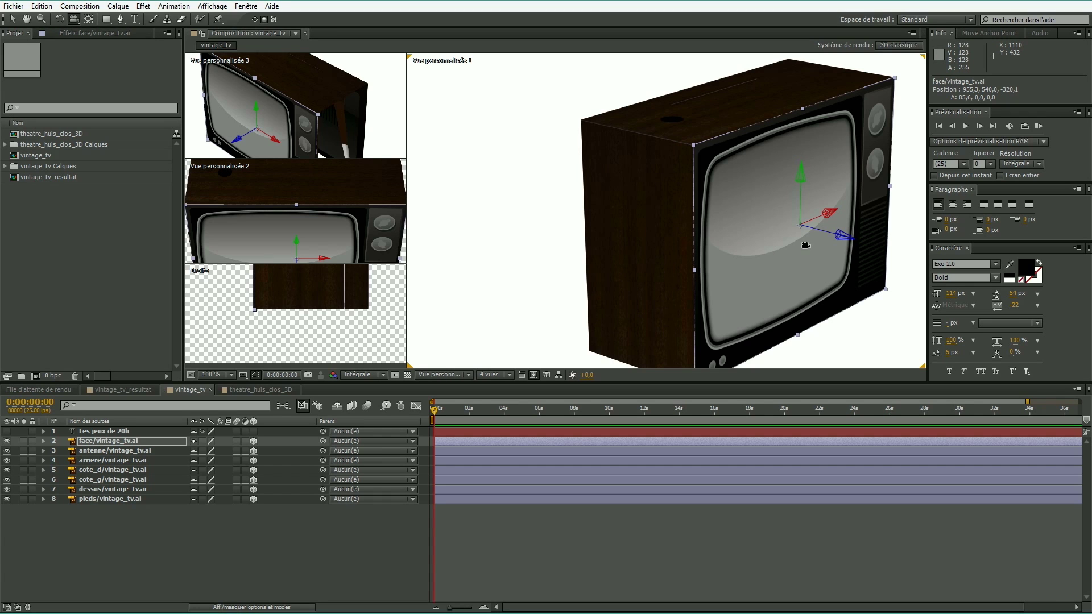
{"action": "left_click_drag", "start_coordinate": [774, 242], "coordinate": [589, 238]}
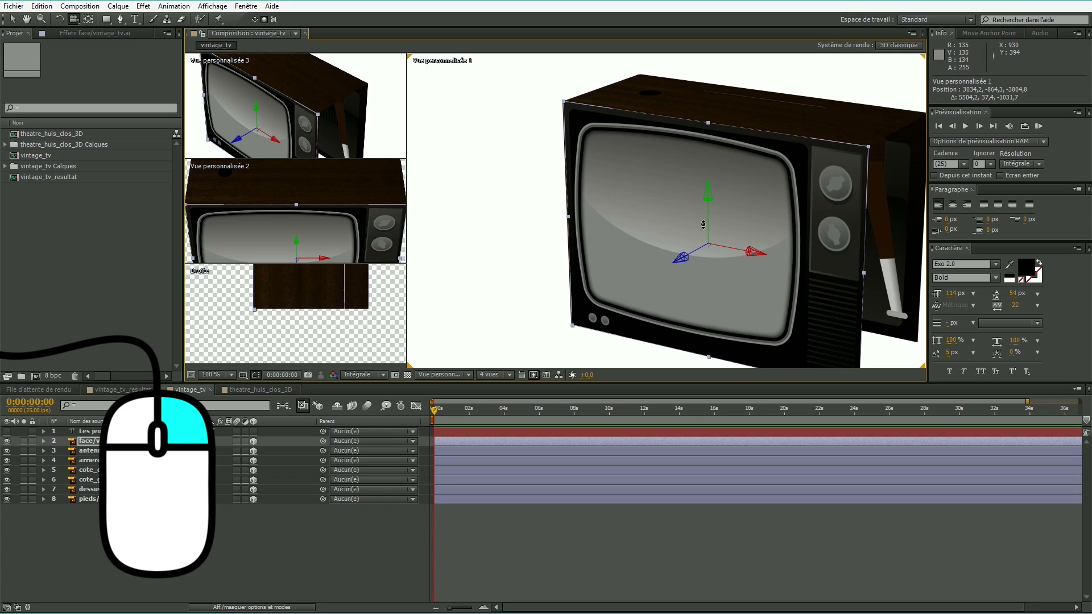
{"action": "left_click_drag", "start_coordinate": [703, 224], "coordinate": [734, 208]}
{"action": "scroll", "coordinate": [709, 284], "scroll_direction": "down", "scroll_amount": 1}
{"action": "scroll", "coordinate": [708, 284], "scroll_direction": "down", "scroll_amount": 1}
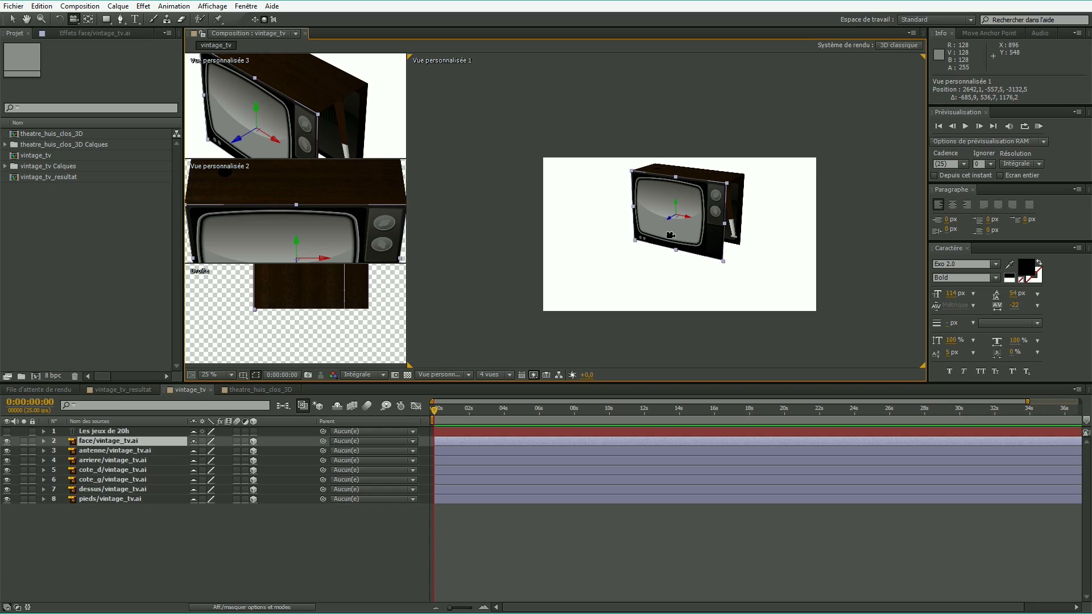
{"action": "middle_click", "coordinate": [670, 235]}
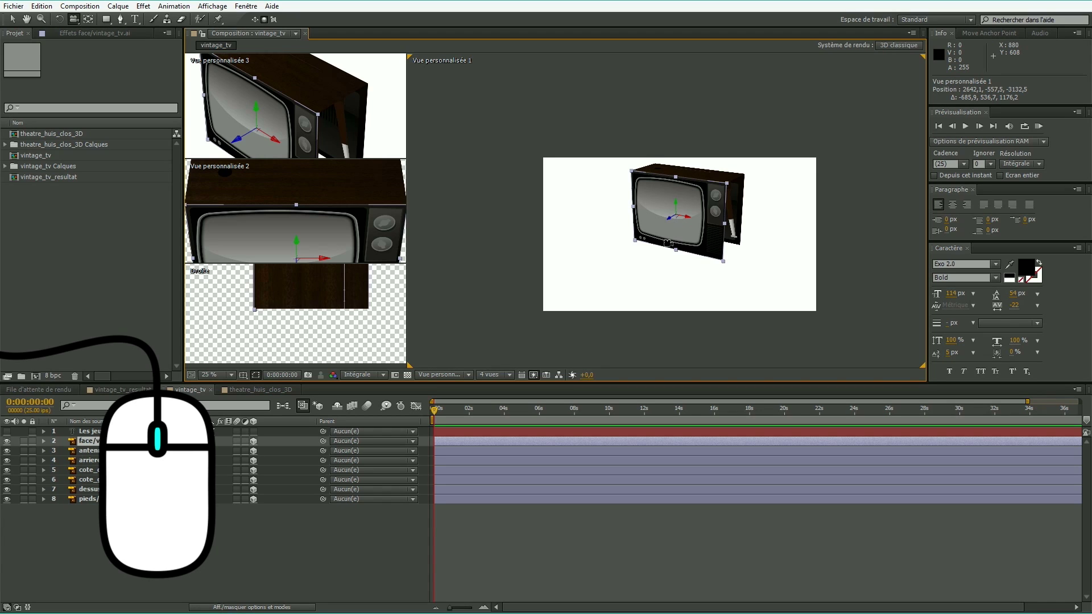
{"action": "left_click_drag", "start_coordinate": [668, 246], "coordinate": [671, 268]}
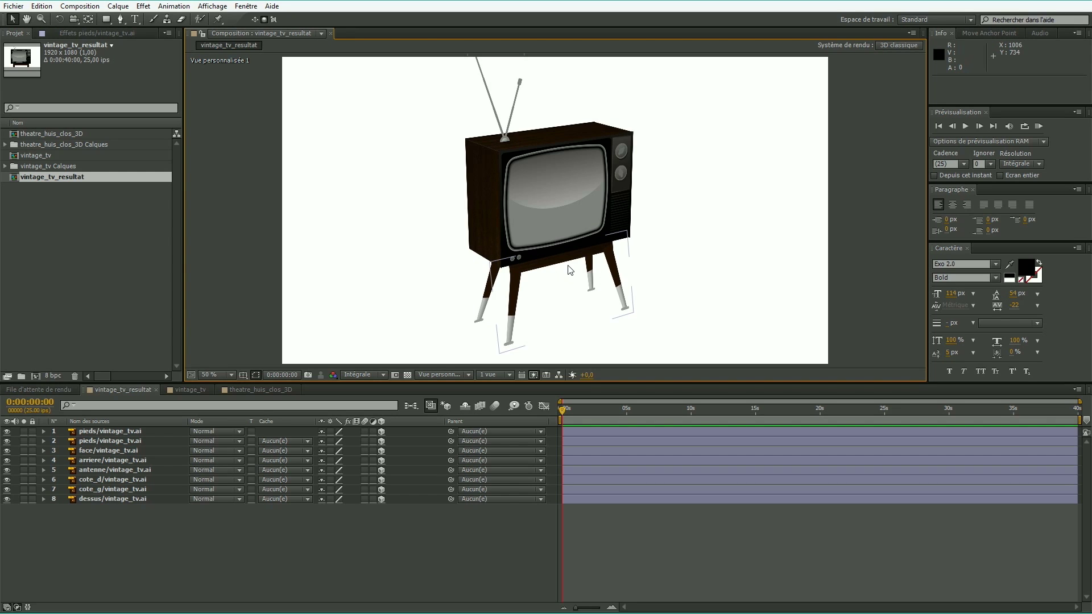
- Inspect the fully assembled television in the vintage_tv_resultat composition by orbiting the view around it
{"action": "key", "text": "c"}
{"action": "left_click_drag", "start_coordinate": [534, 290], "coordinate": [498, 299]}
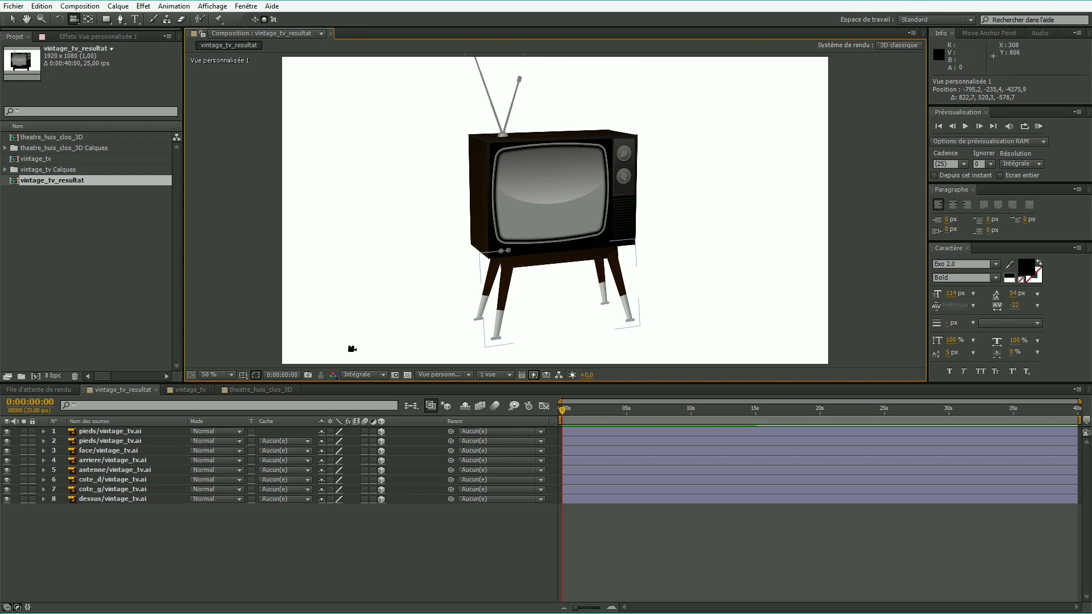
- Add the text "Les jeux de vingt heures" to the upper part of the vintage_tv_resultat composition
{"action": "left_click", "coordinate": [135, 20]}
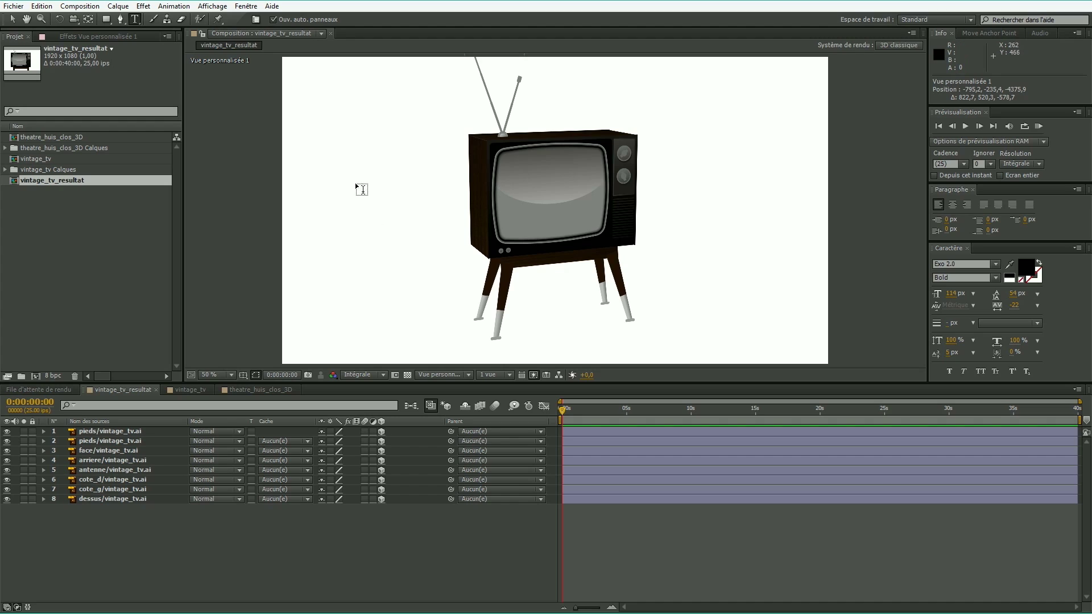
{"action": "left_click", "coordinate": [317, 114]}
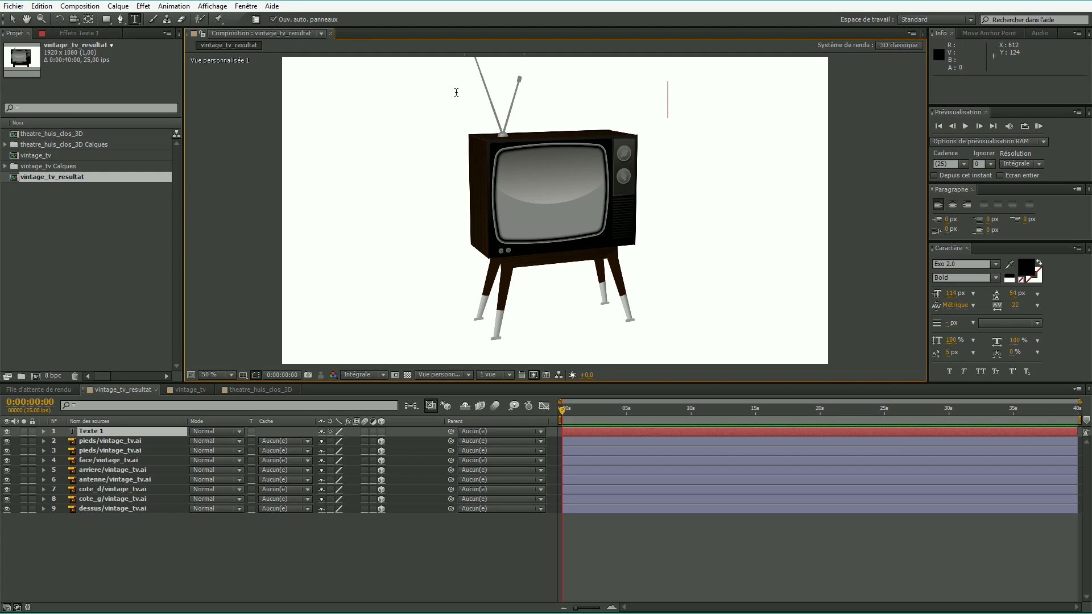
{"action": "left_click", "coordinate": [12, 19]}
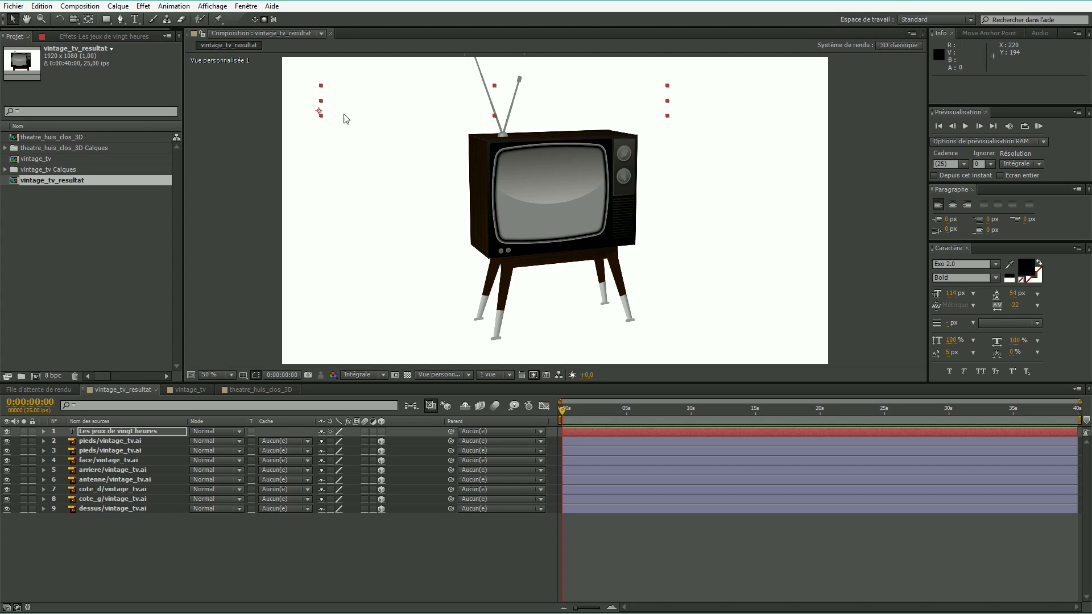
- Try the title as a 3D layer while orbiting the view around the television, and make it 2D again
{"action": "left_click", "coordinate": [382, 432]}
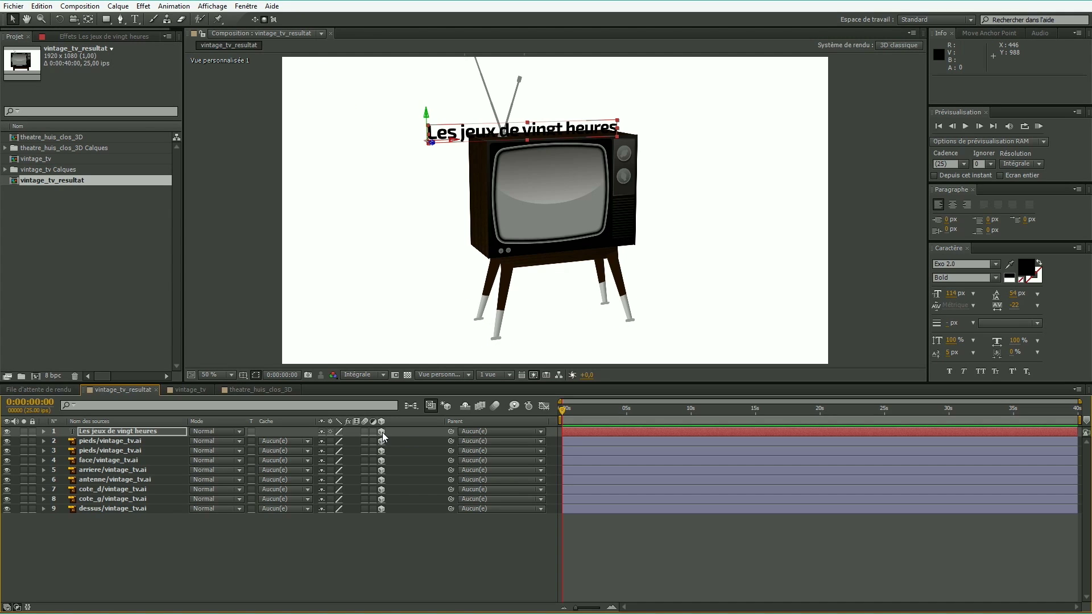
{"action": "key", "text": "c"}
{"action": "mouse_move", "coordinate": [439, 298]}
{"action": "left_mouse_down"}
{"action": "mouse_move", "coordinate": [499, 275]}
{"action": "mouse_move", "coordinate": [485, 297]}
{"action": "mouse_move", "coordinate": [438, 293]}
{"action": "left_mouse_up"}
{"action": "left_click", "coordinate": [382, 431]}
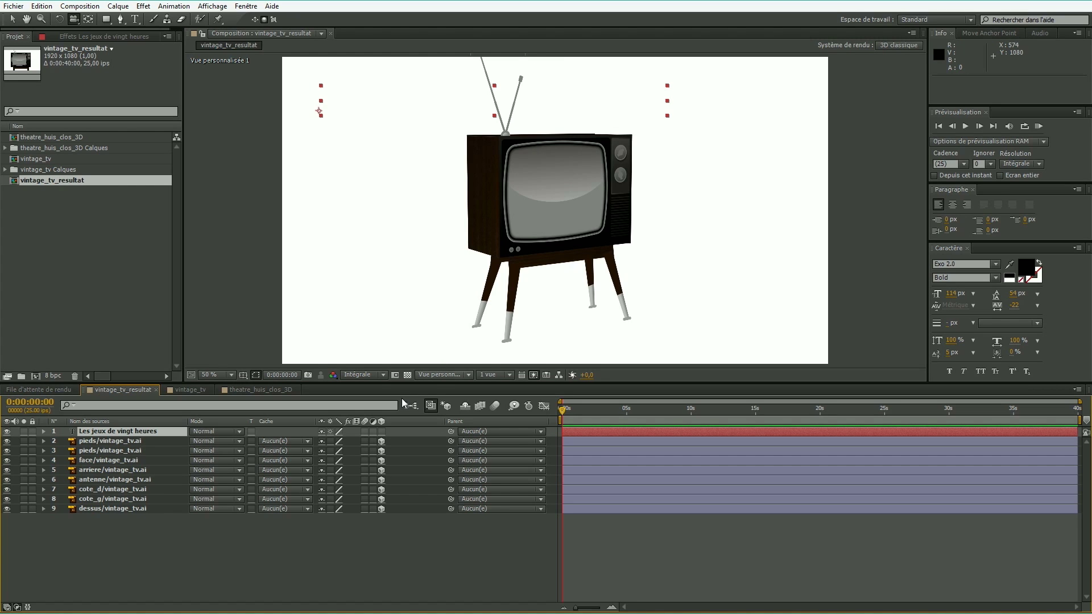
- In the Caméra active view, move the title above the television to position 64,0, 134,0 and hide its layer
{"action": "left_click", "coordinate": [433, 375]}
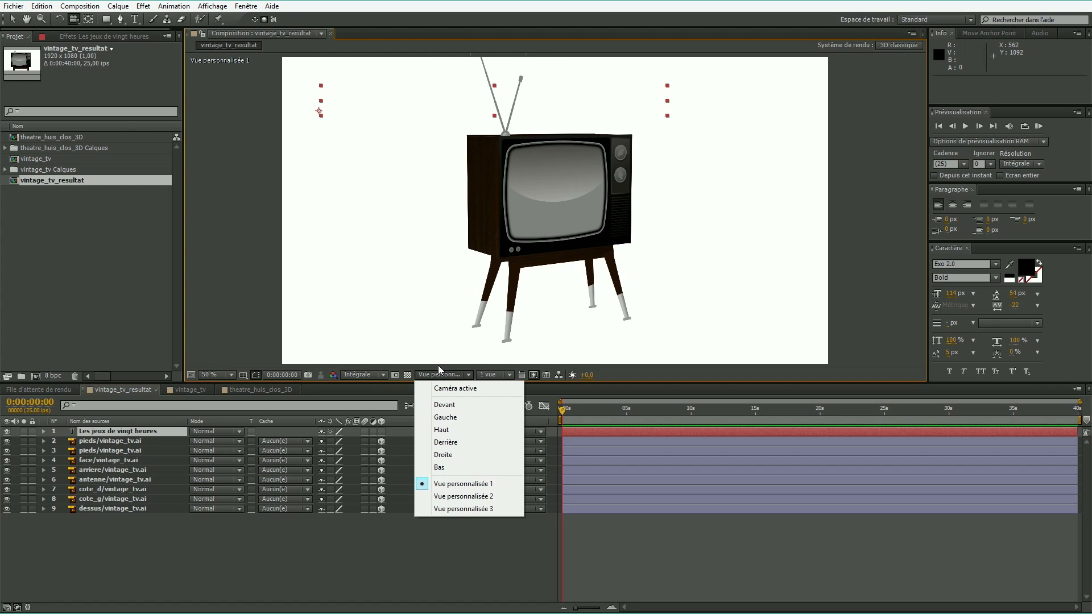
{"action": "left_click", "coordinate": [459, 387]}
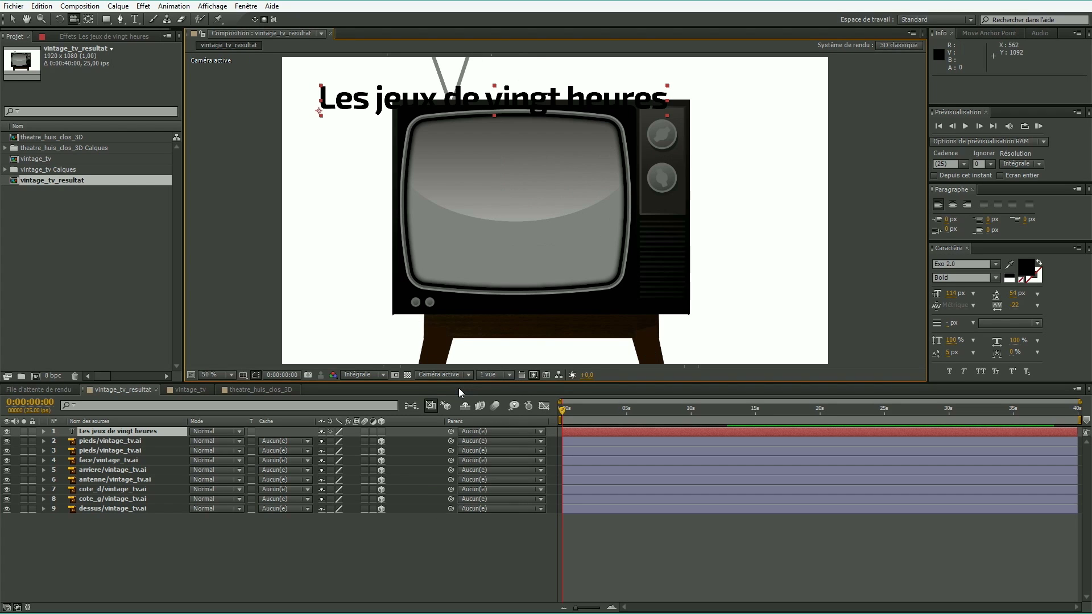
{"action": "left_click", "coordinate": [12, 18]}
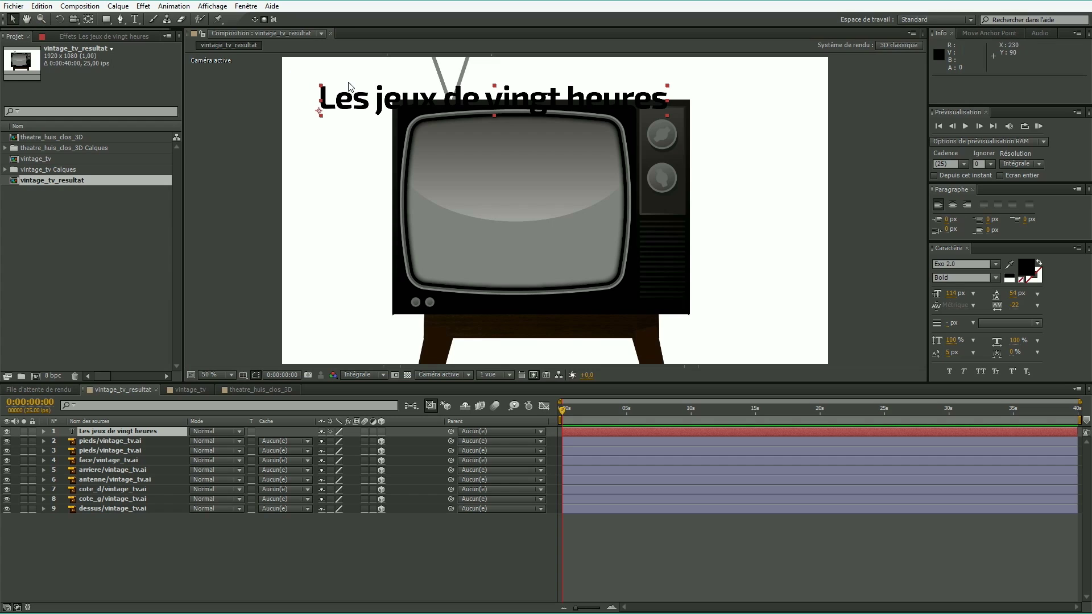
{"action": "left_click_drag", "start_coordinate": [336, 106], "coordinate": [317, 91]}
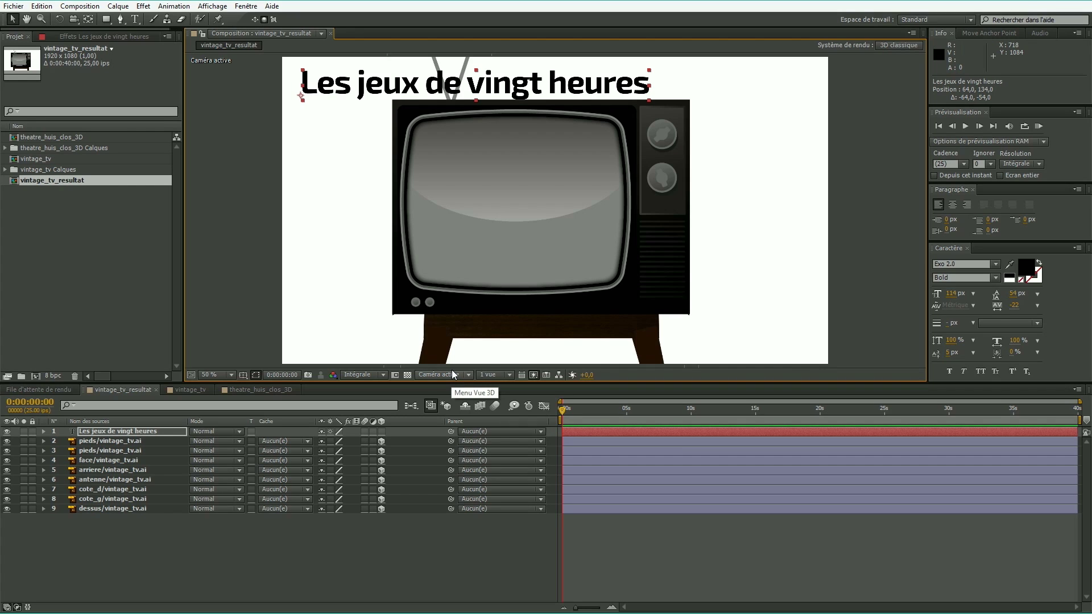
{"action": "left_click", "coordinate": [7, 431]}
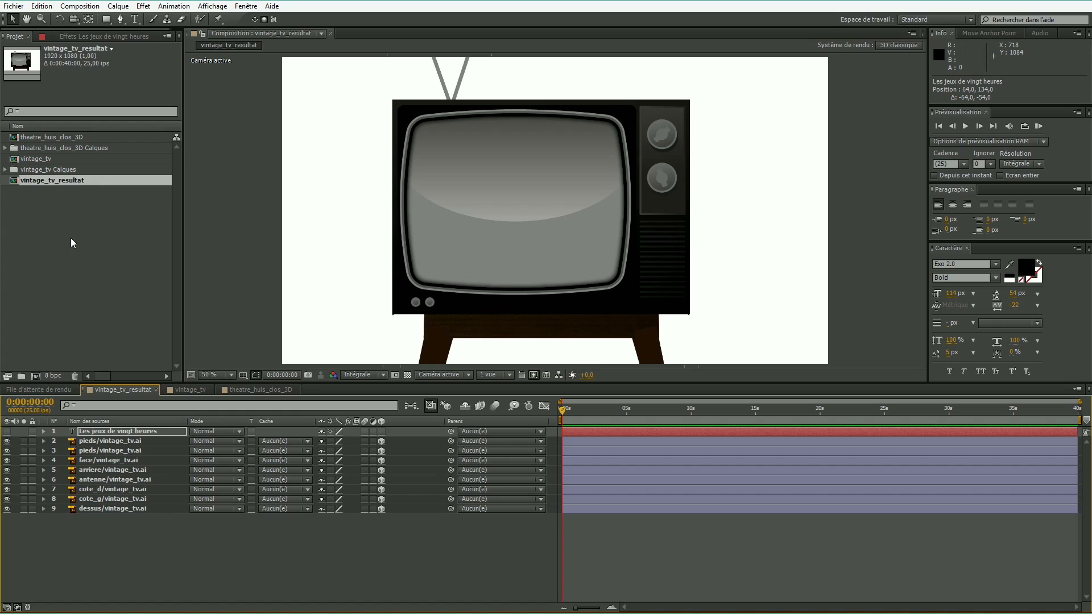
- Create a new composition named Salon with the HDTV 1080 25 preset
{"action": "left_click", "coordinate": [71, 238]}
{"action": "left_click", "coordinate": [35, 375]}
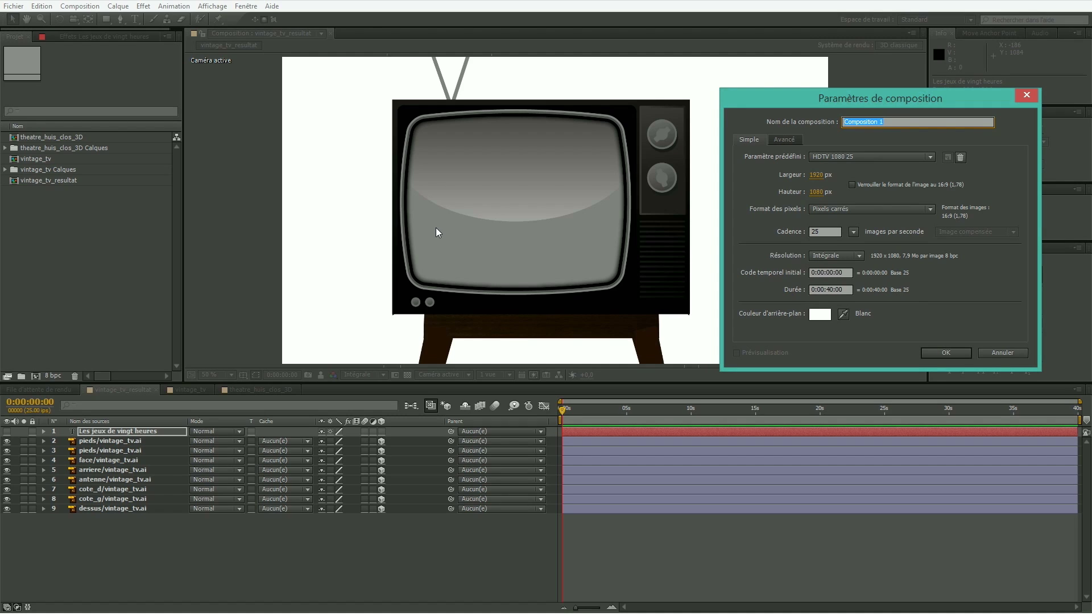
{"action": "type", "text": "Salon"}
{"action": "key", "text": "Return"}
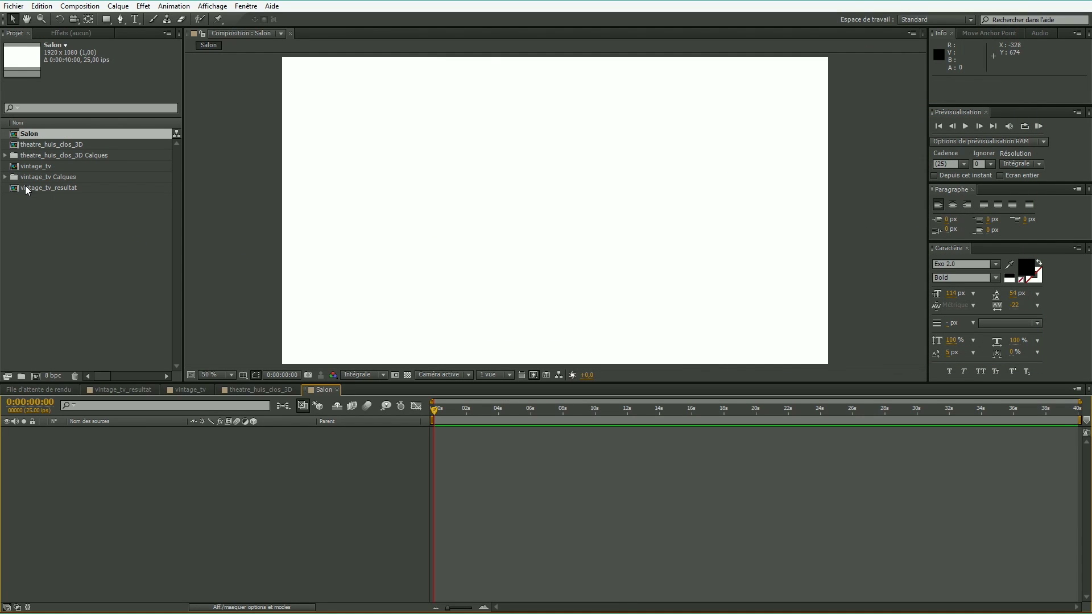
- Add vintage_tv_resultat to Salon as a 3D layer, switch to Vue personnalisée 1, and collapse the layer's transformations
{"action": "left_click_drag", "start_coordinate": [27, 187], "coordinate": [565, 215]}
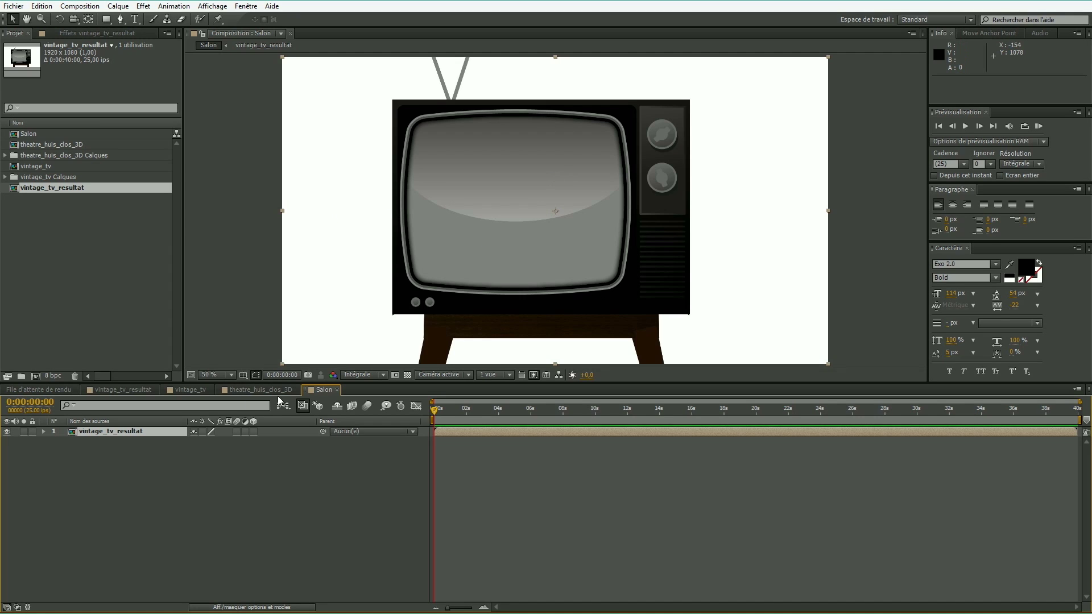
{"action": "left_click", "coordinate": [254, 432]}
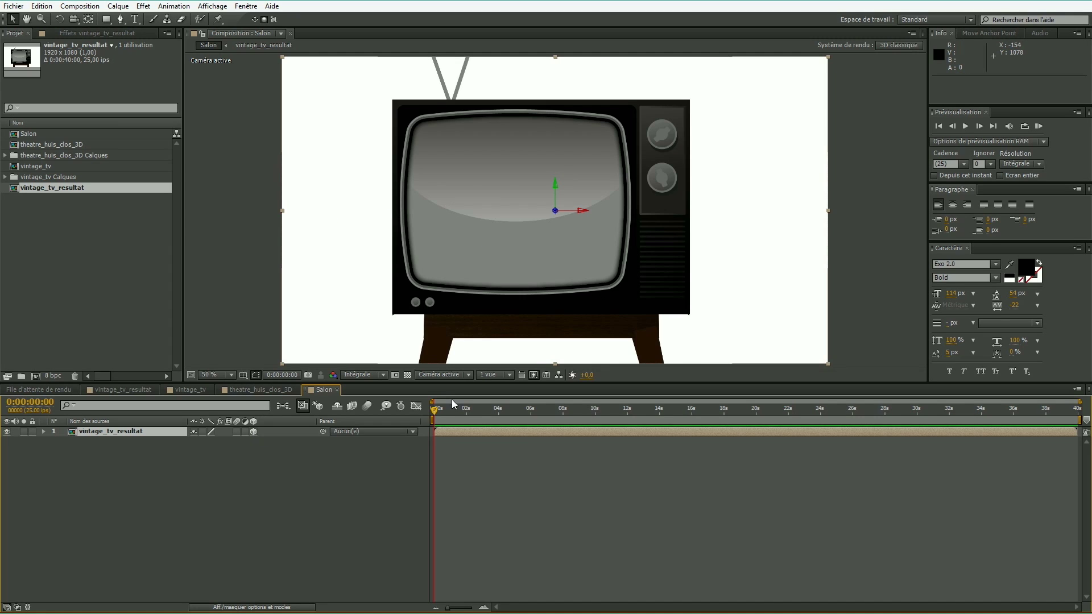
{"action": "left_click", "coordinate": [473, 377]}
{"action": "left_click", "coordinate": [471, 483]}
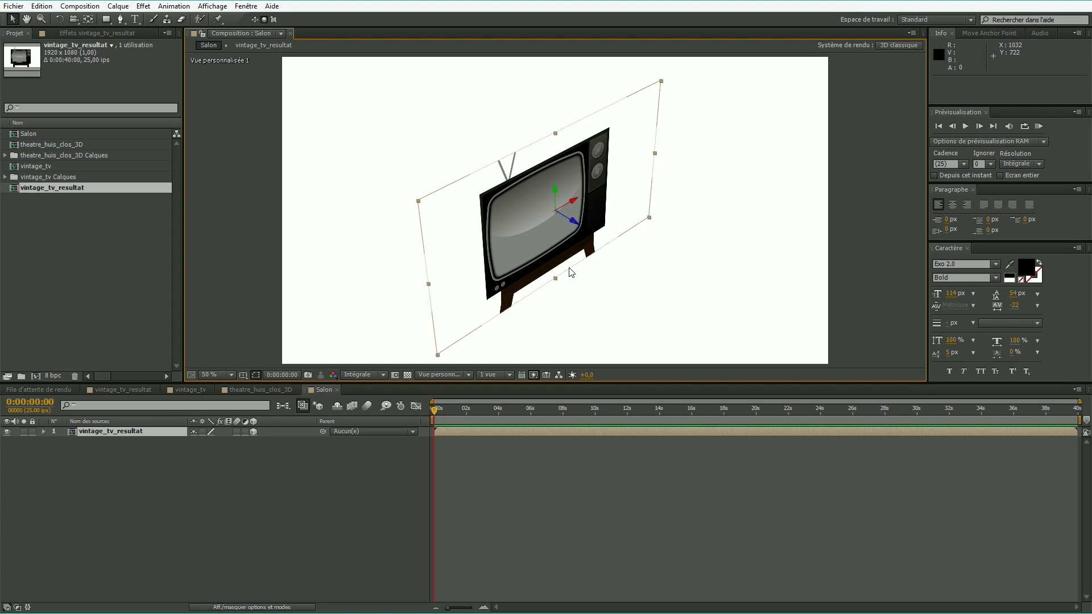
{"action": "left_click", "coordinate": [202, 432]}
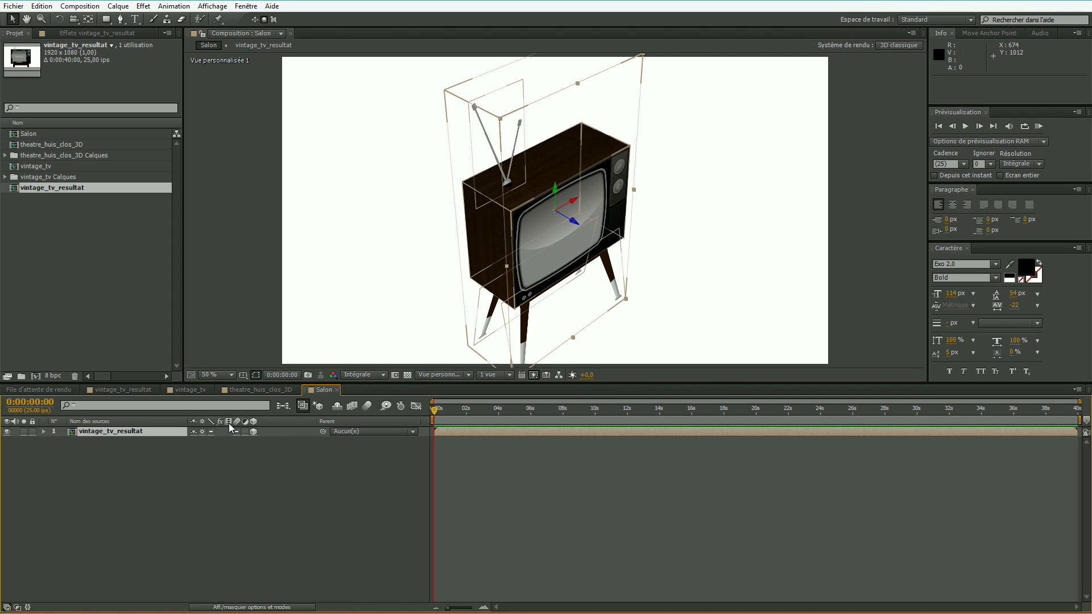
- Slide the nested television along its Z axis to position 960,0, 540,0, 452,5 and expand its Transformer properties
{"action": "left_click_drag", "start_coordinate": [475, 201], "coordinate": [404, 167]}
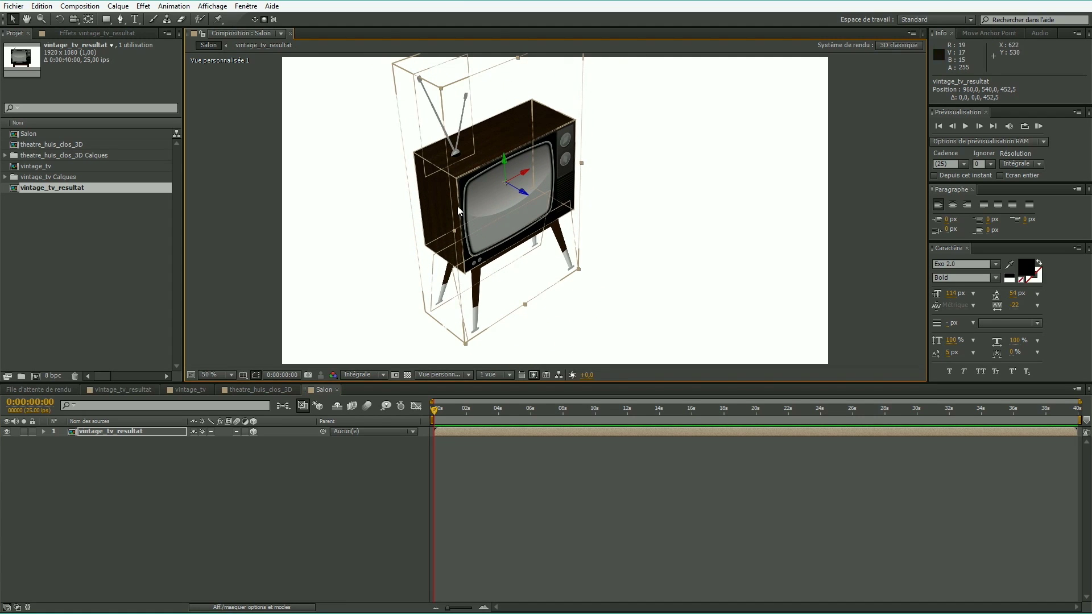
{"action": "key", "text": "ctrl+z"}
{"action": "left_click", "coordinate": [509, 194]}
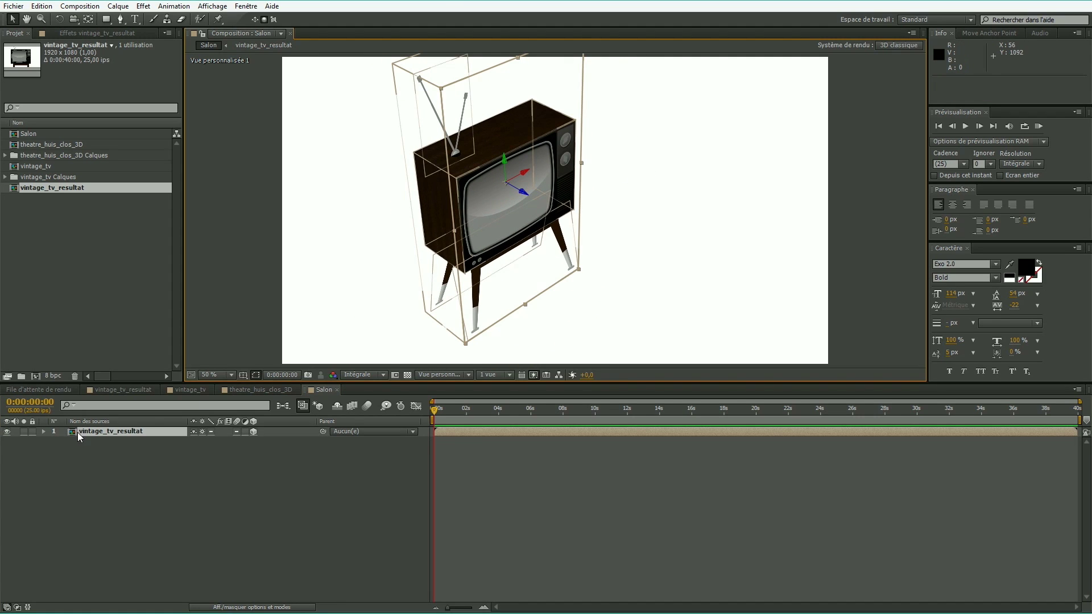
{"action": "left_click", "coordinate": [44, 432]}
{"action": "left_click", "coordinate": [53, 442]}
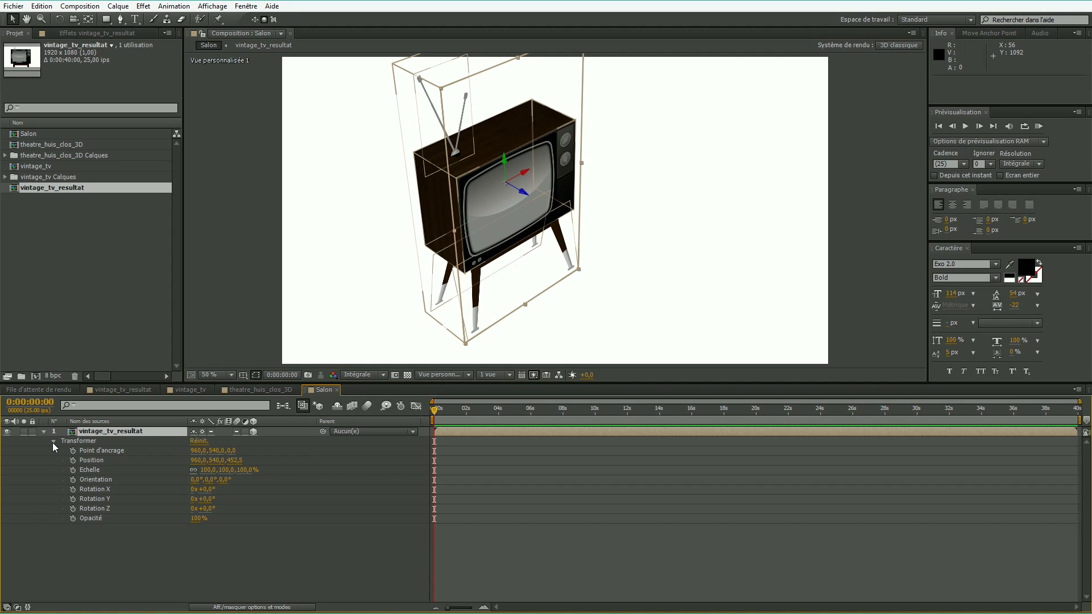
- Unlink the television layer's scale proportions, try a different Z scale, and undo the scale change
{"action": "left_click", "coordinate": [193, 469]}
{"action": "left_click_drag", "start_coordinate": [246, 470], "coordinate": [187, 467]}
{"action": "key", "text": "ctrl+z"}
- Slide the television layer along its Z axis to position 960,0, 540,0, 294,1
{"action": "scroll", "coordinate": [524, 197], "scroll_direction": "down", "scroll_amount": 2}
{"action": "left_click", "coordinate": [522, 197]}
{"action": "left_click_drag", "start_coordinate": [538, 198], "coordinate": [547, 211]}
- Rotate the television layer around its Y axis to an orientation of 0,0°, 45,7°, 0,0°
{"action": "key", "text": "w"}
{"action": "scroll", "coordinate": [544, 208], "scroll_direction": "up", "scroll_amount": 2}
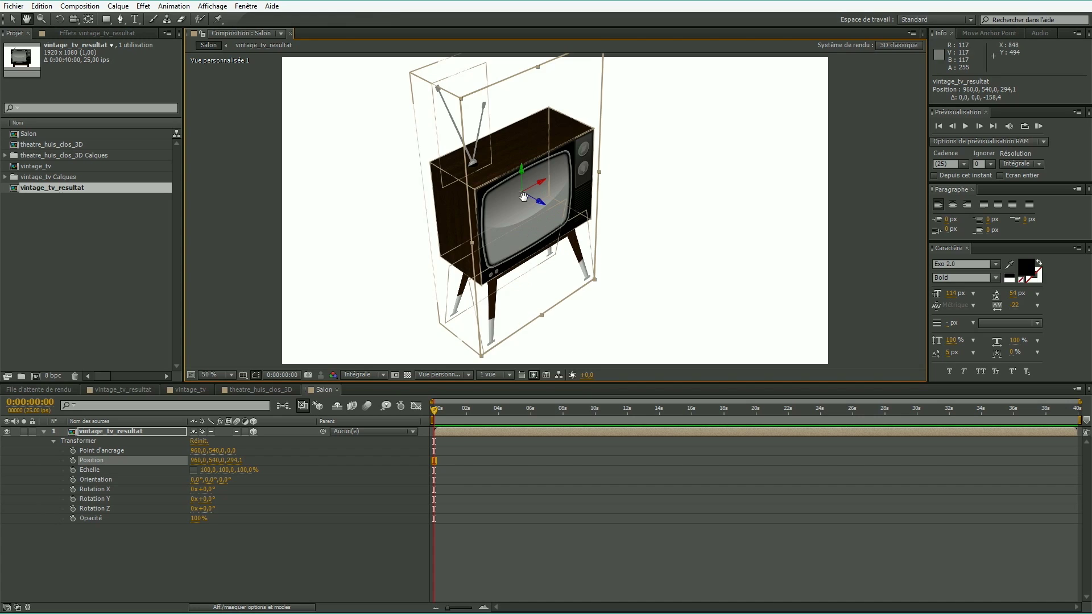
{"action": "mouse_move", "coordinate": [557, 181]}
{"action": "left_mouse_down"}
{"action": "mouse_move", "coordinate": [599, 172]}
{"action": "mouse_move", "coordinate": [543, 179]}
{"action": "left_mouse_up"}
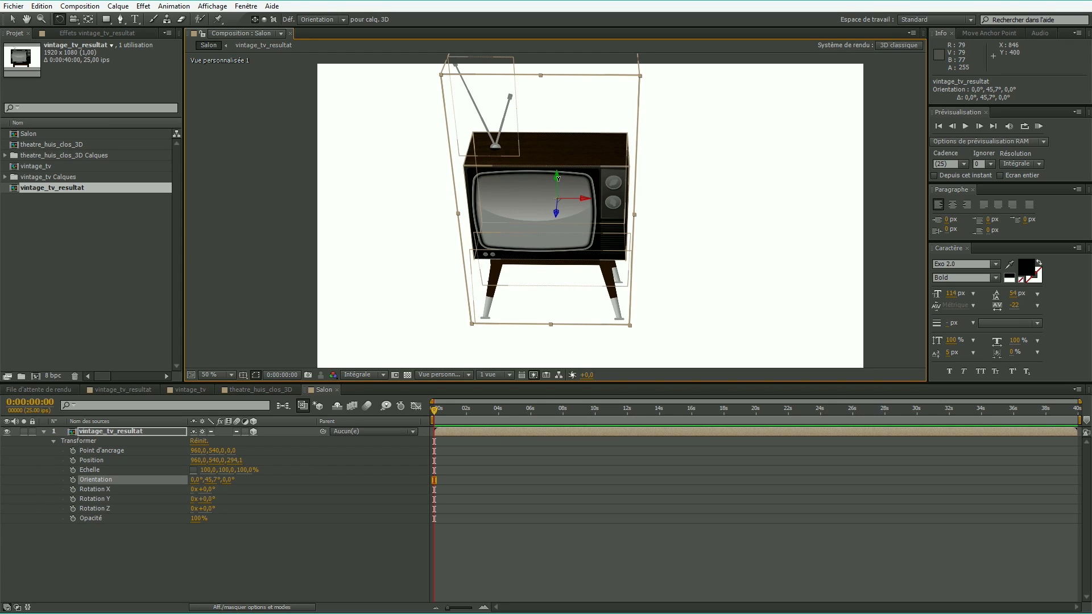
- Undo the latest test moves of the rotated television layer
{"action": "key", "text": "v"}
{"action": "key", "text": "ctrl+z"}
{"action": "key", "text": "ctrl+z"}
{"action": "key", "text": "ctrl+z"}
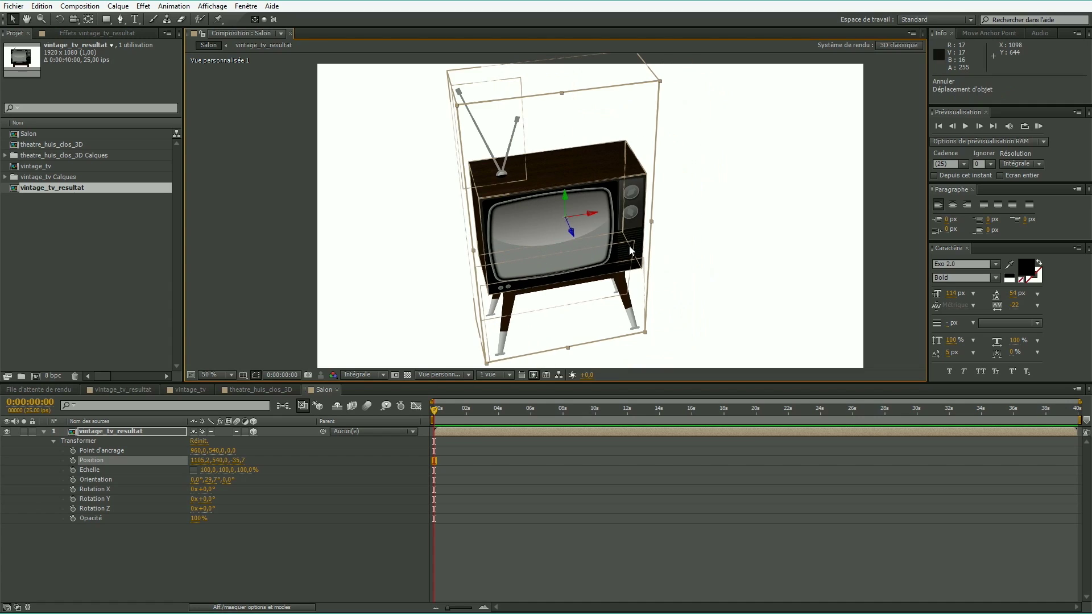
- Using the world axis mode, slide the television layer along Z to position 853,8, 540,0, 157,2
{"action": "left_click", "coordinate": [265, 20]}
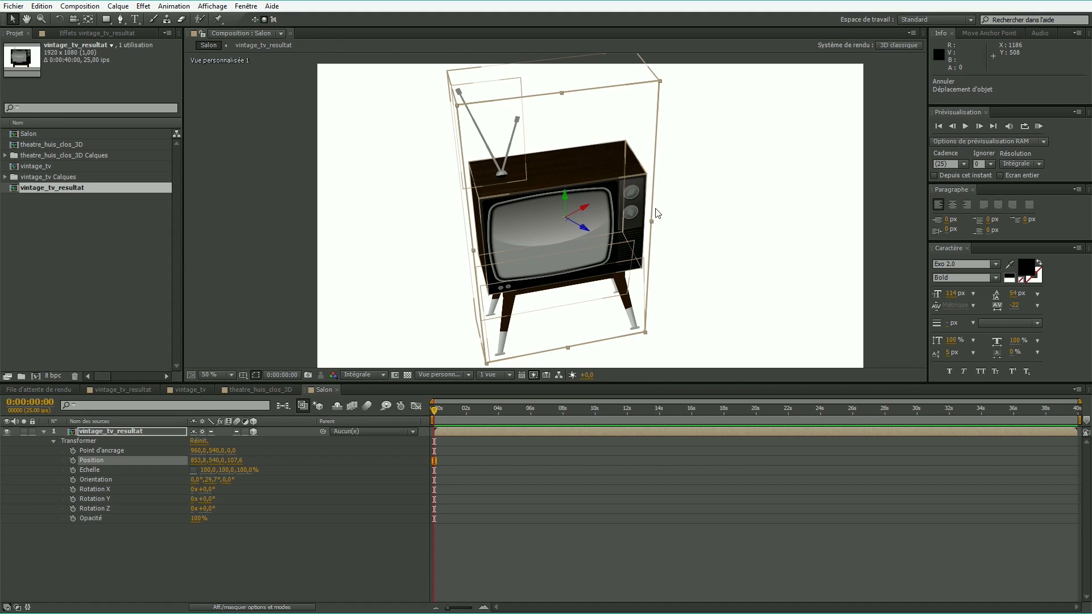
{"action": "left_click_drag", "start_coordinate": [584, 229], "coordinate": [542, 265]}
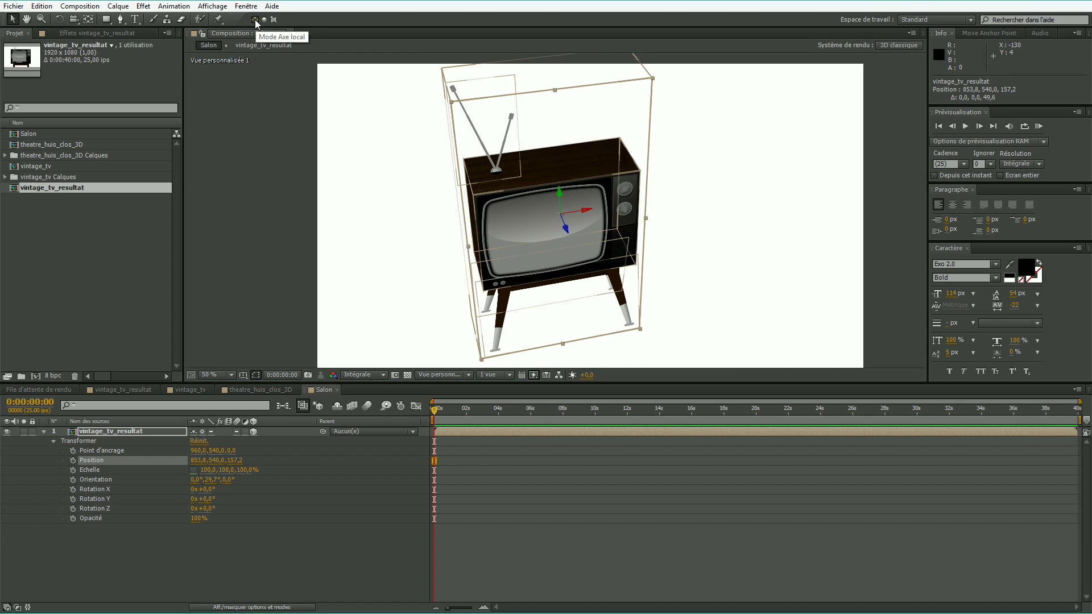
{"action": "left_click", "coordinate": [265, 19]}
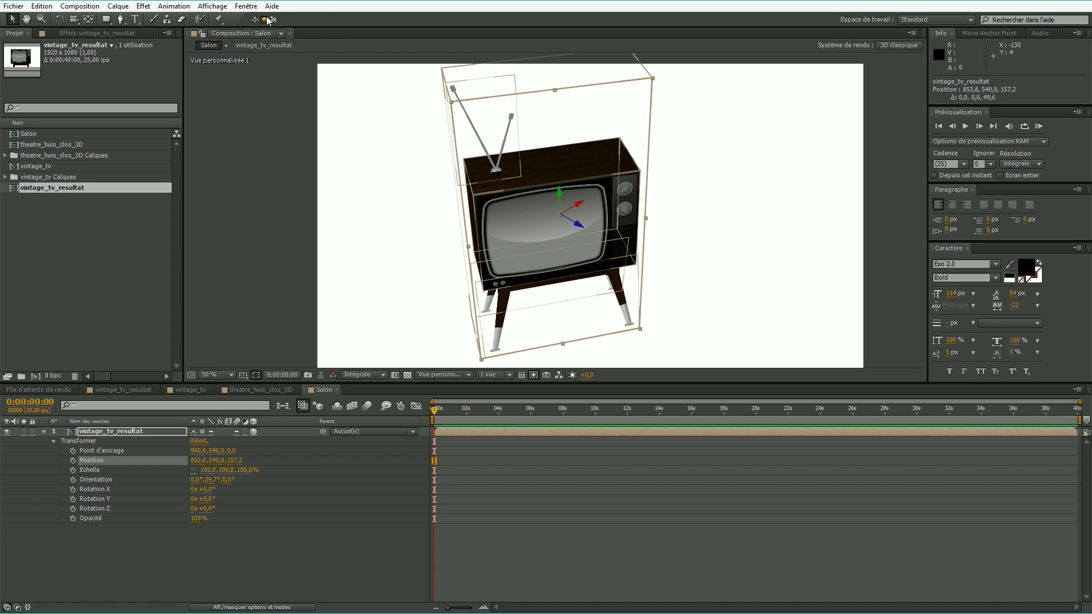
- Move the television layer in view axis mode to position 774,1, 460,3, 77,5, and return to local axis mode
{"action": "left_click", "coordinate": [275, 20]}
{"action": "left_click_drag", "start_coordinate": [560, 215], "coordinate": [645, 203]}
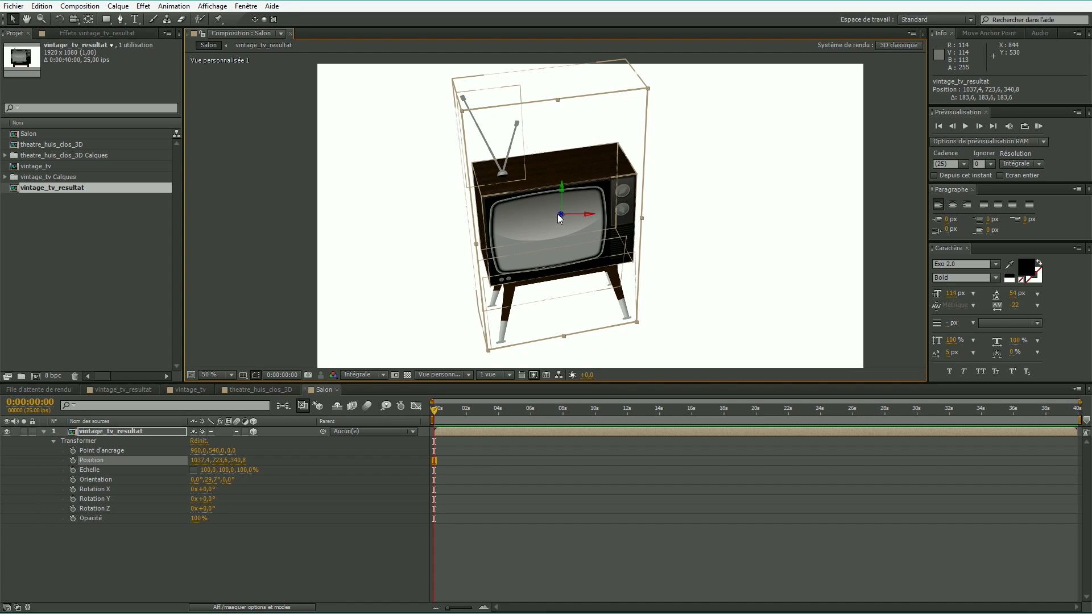
{"action": "left_click_drag", "start_coordinate": [560, 215], "coordinate": [348, 111]}
{"action": "left_click", "coordinate": [255, 19]}
{"action": "left_click", "coordinate": [255, 19]}
{"action": "left_click", "coordinate": [264, 19]}
{"action": "left_click", "coordinate": [254, 19]}
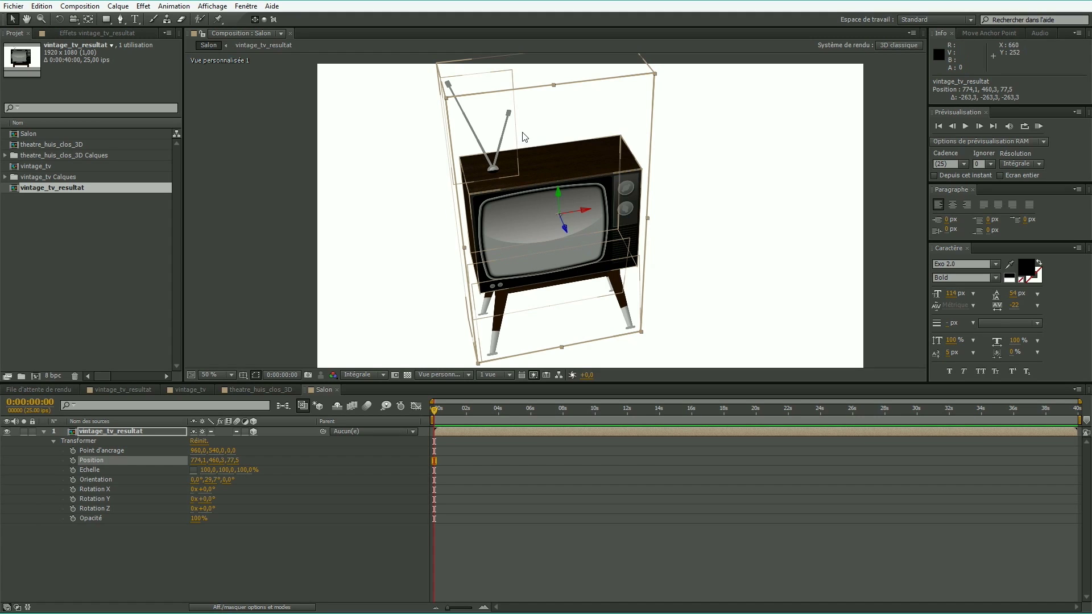
- Open the theatre_huis_clos_3D composition and orbit the view to face the theatre stage from the front
{"action": "double_click", "coordinate": [16, 145]}
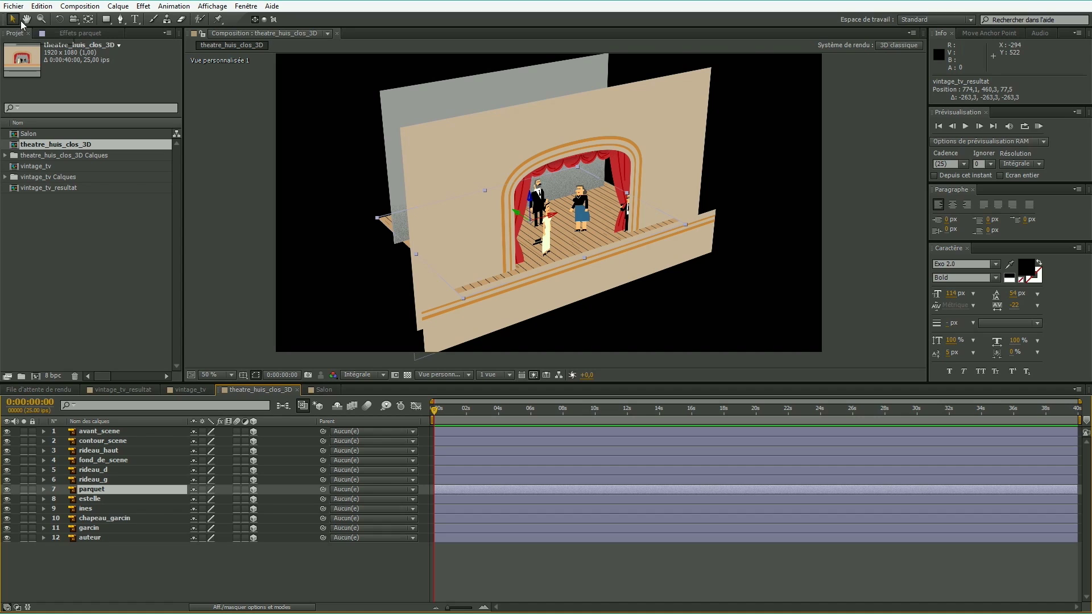
{"action": "left_click", "coordinate": [74, 19]}
{"action": "left_click_drag", "start_coordinate": [466, 239], "coordinate": [545, 246]}
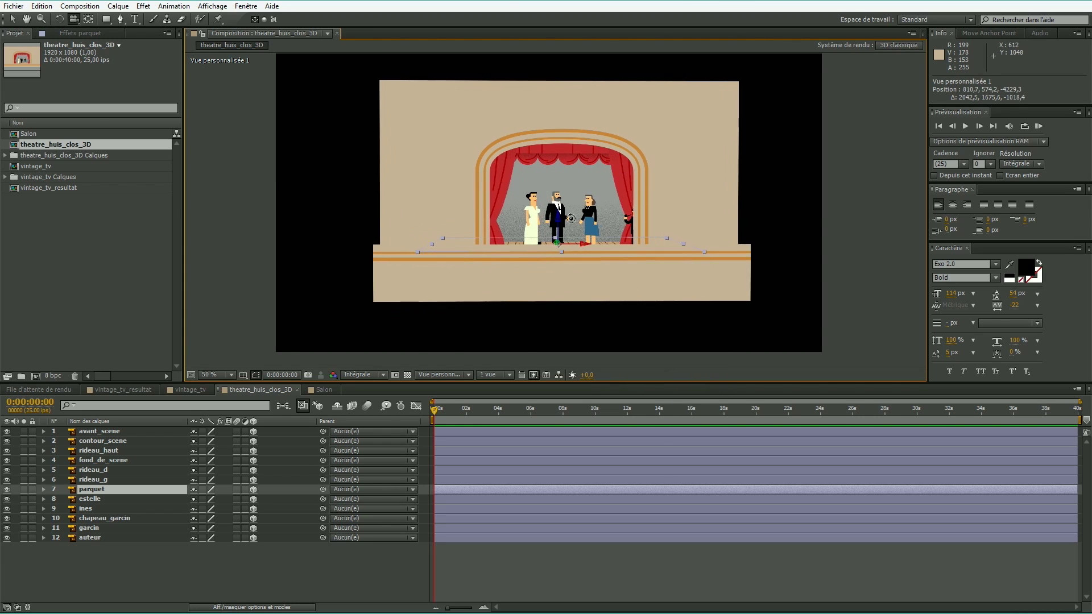